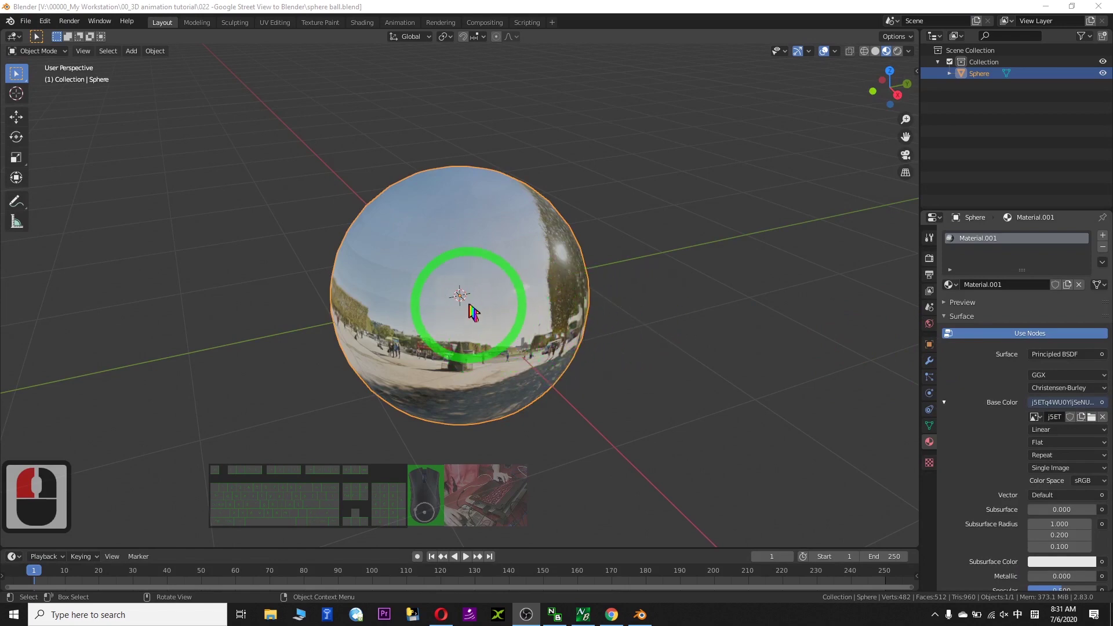
Glance at the Google Maps tab in the browser, then return to Blender.
scroll(572, 418, up, 2)
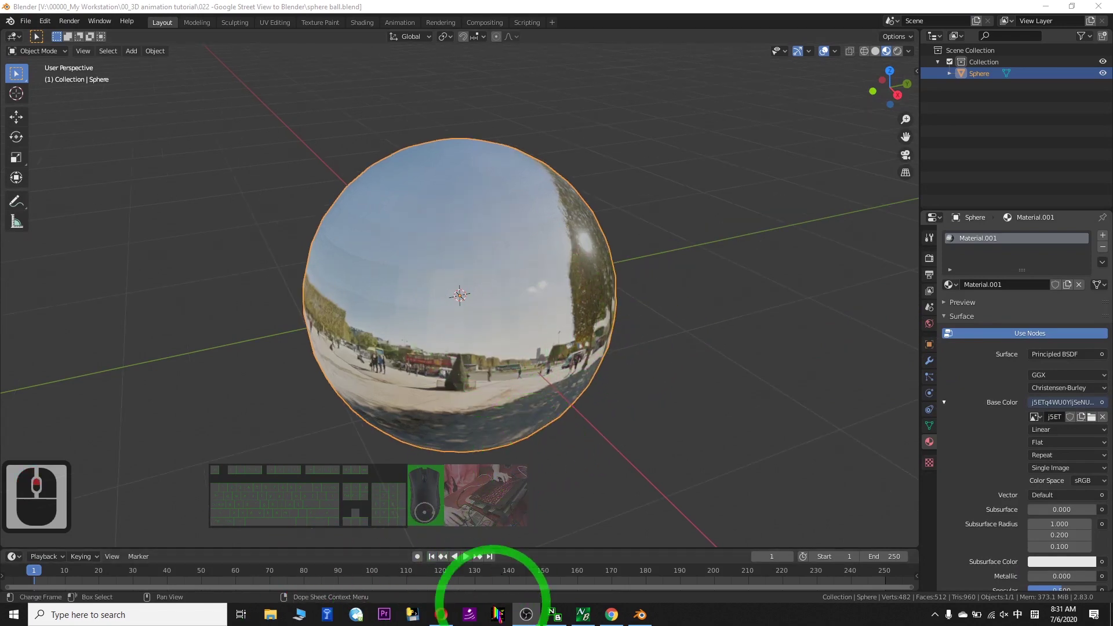
click(612, 615)
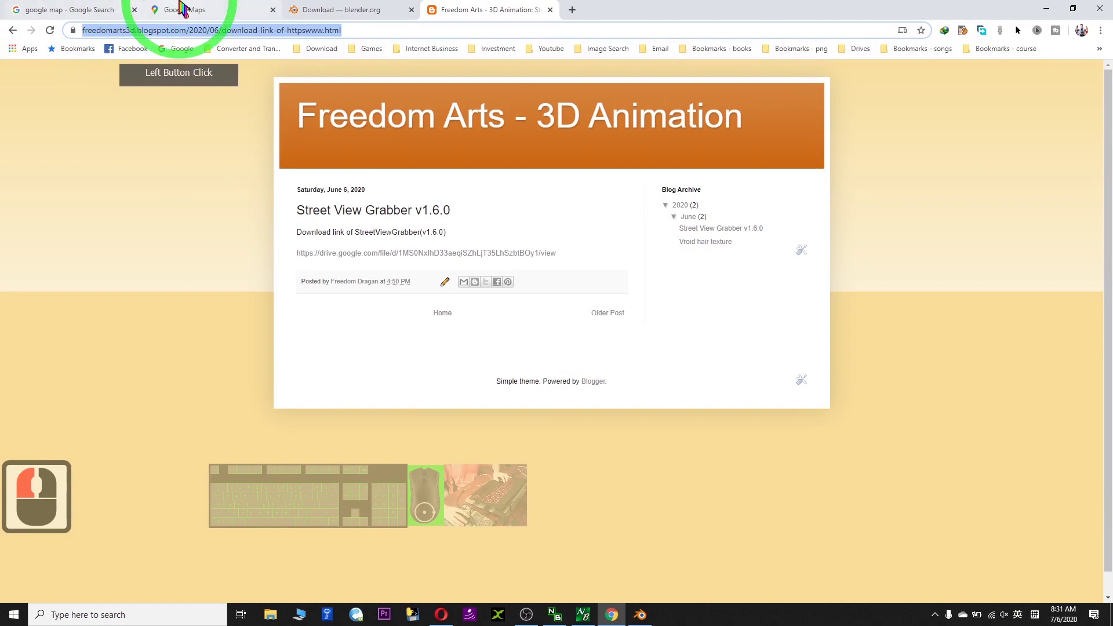
click(183, 9)
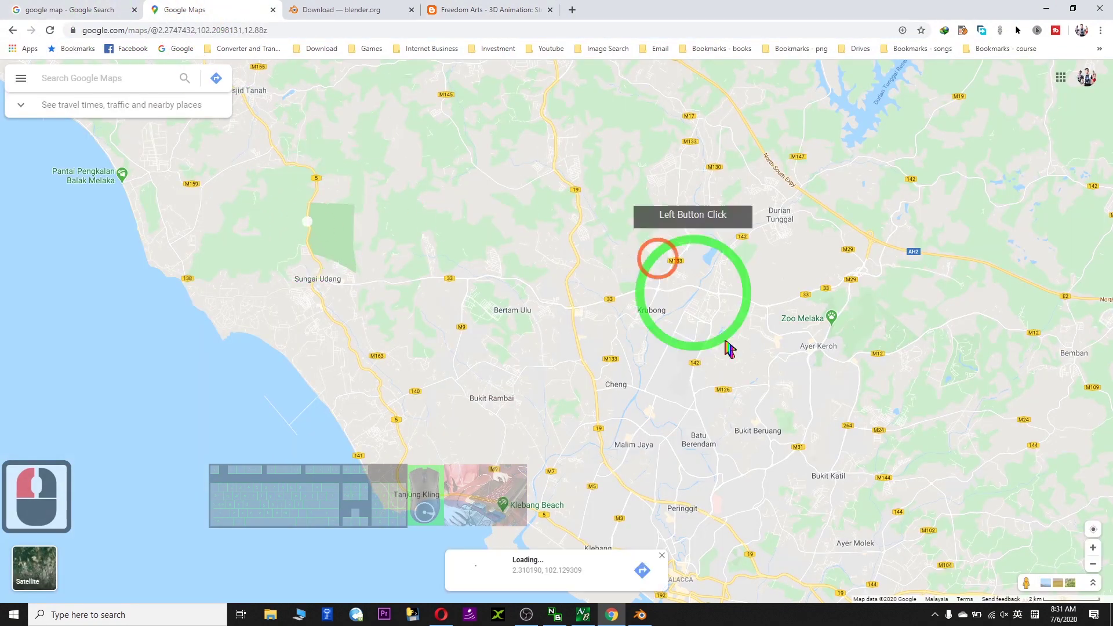
click(638, 615)
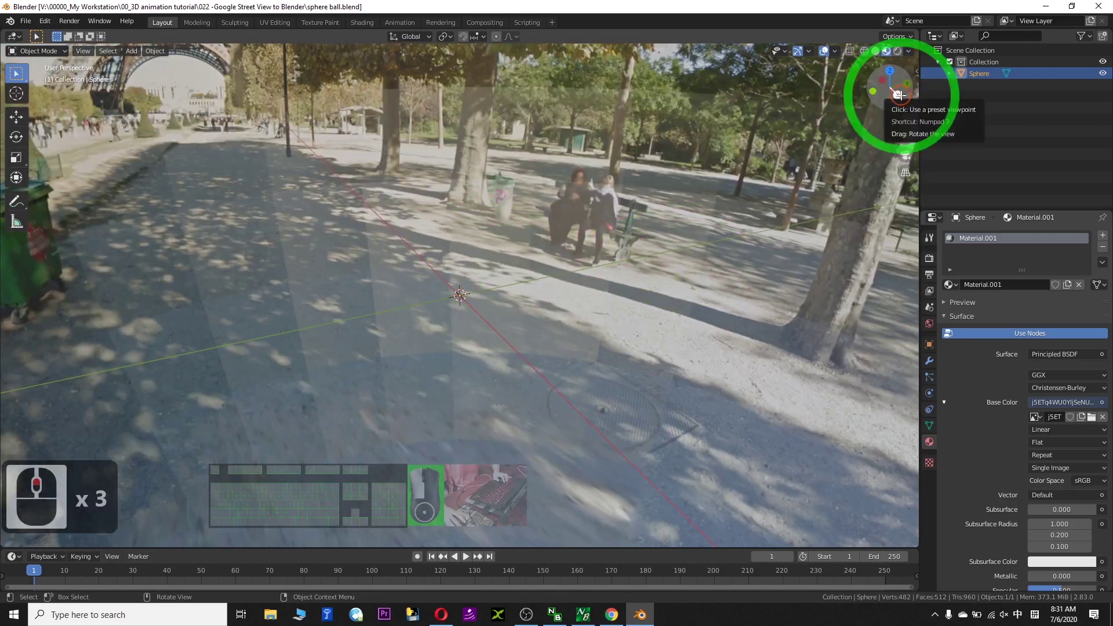
Orbit around the textured sphere and scale it up until the view sits inside.
drag(899, 94, 740, 203)
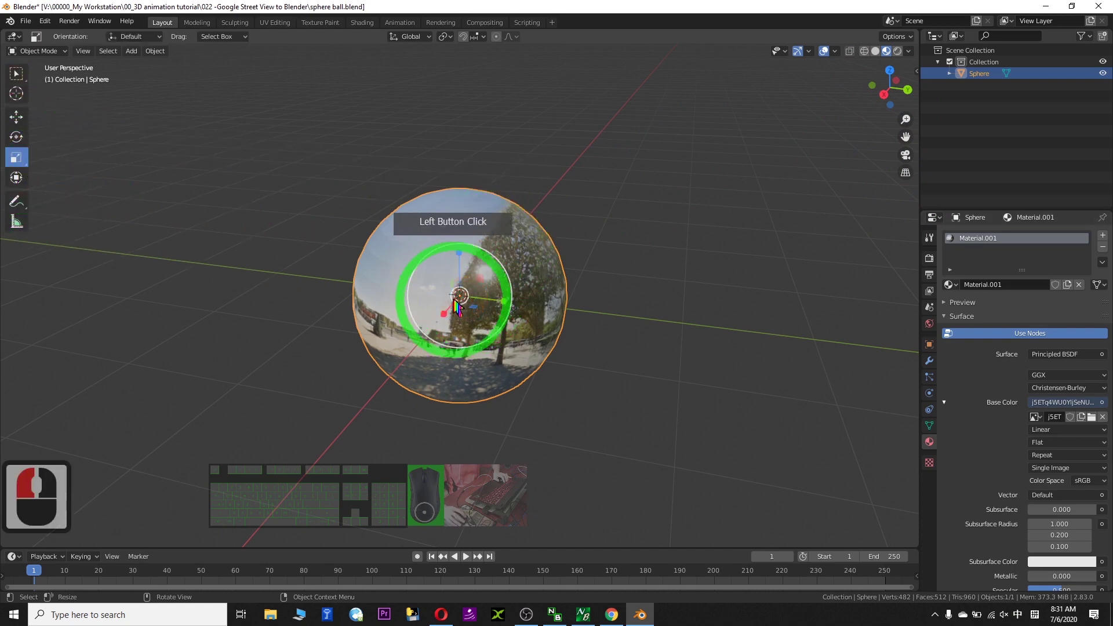
drag(471, 297, 476, 404)
scroll(472, 293, up, 8)
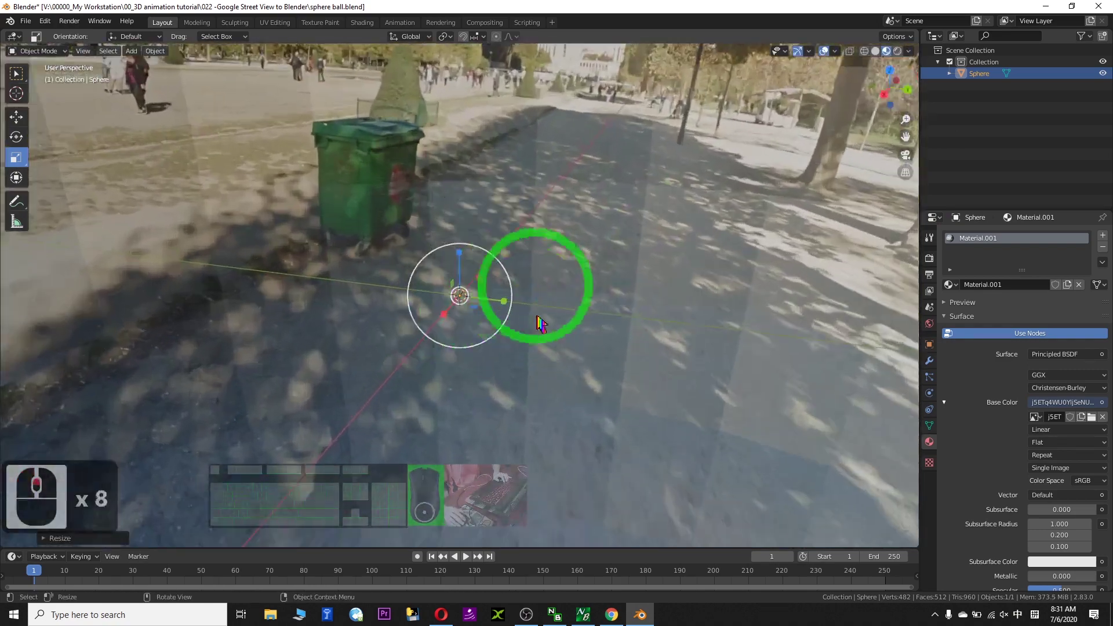
scroll(634, 405, up, 3)
Look around the panorama from the Eiffel Tower to the park, then minimize Blender.
middle_drag(640, 377, 566, 384)
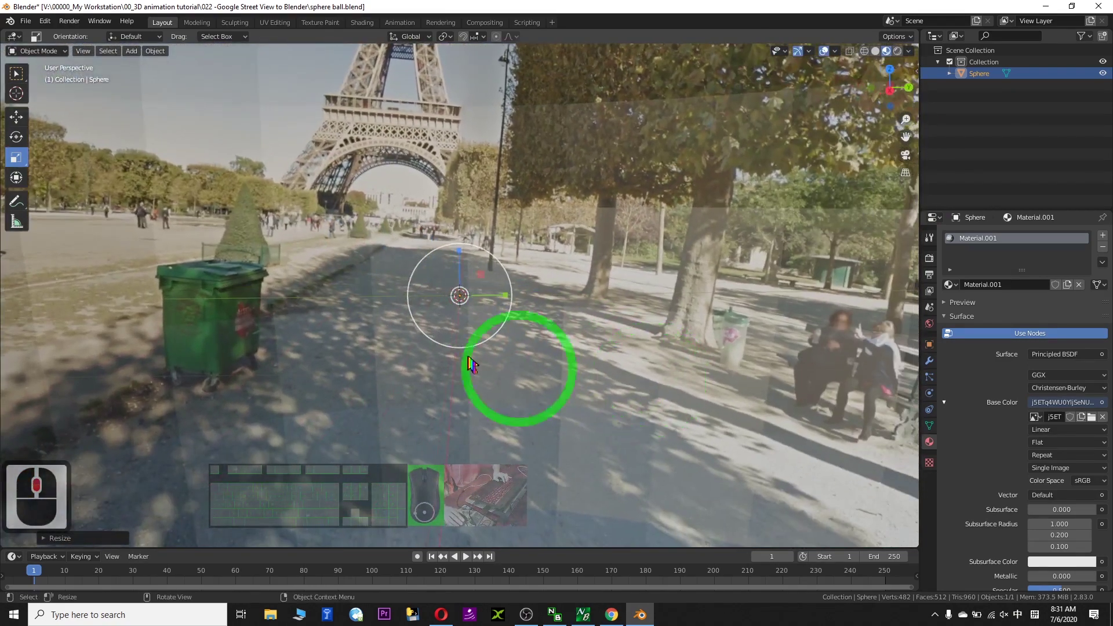
middle_drag(370, 290, 593, 297)
click(1043, 7)
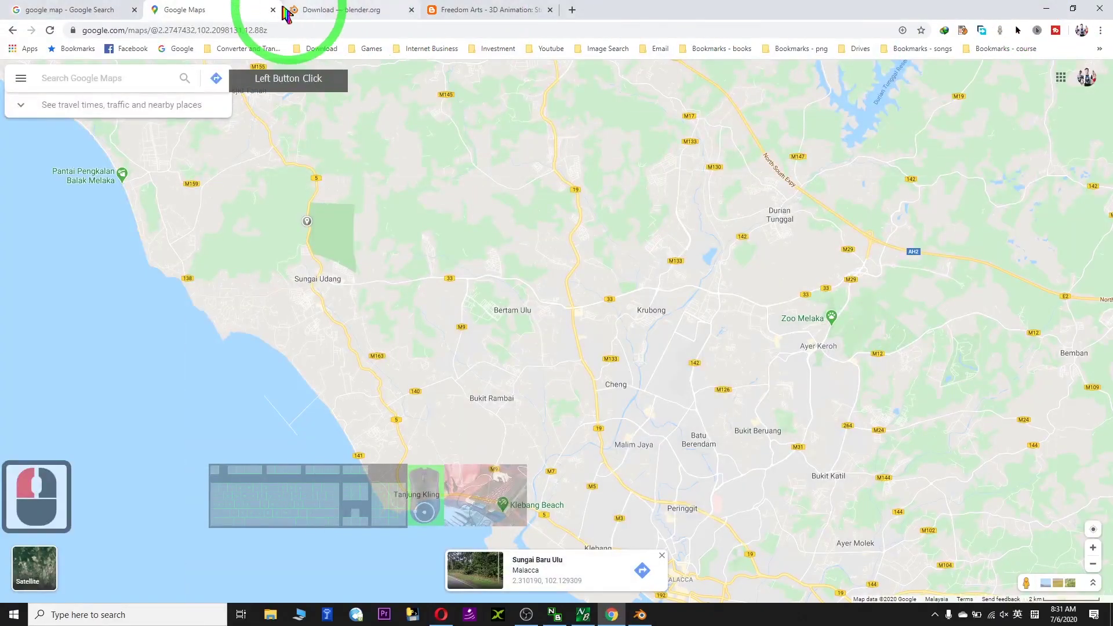
View the Blender 2.83 download page on blender.org and move the browser aside.
click(297, 12)
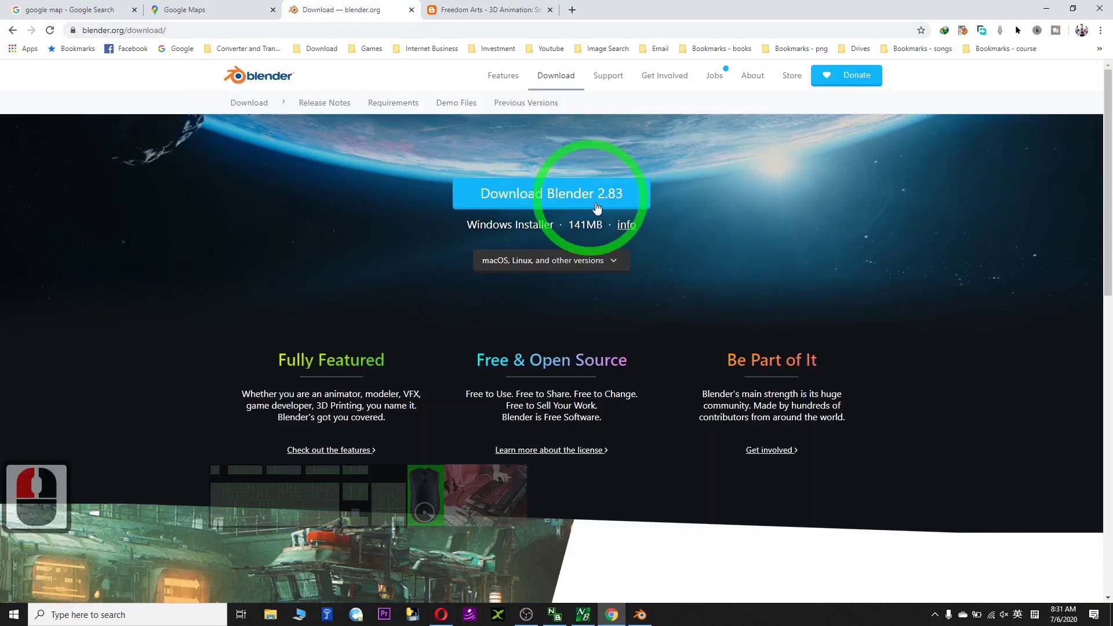
click(100, 32)
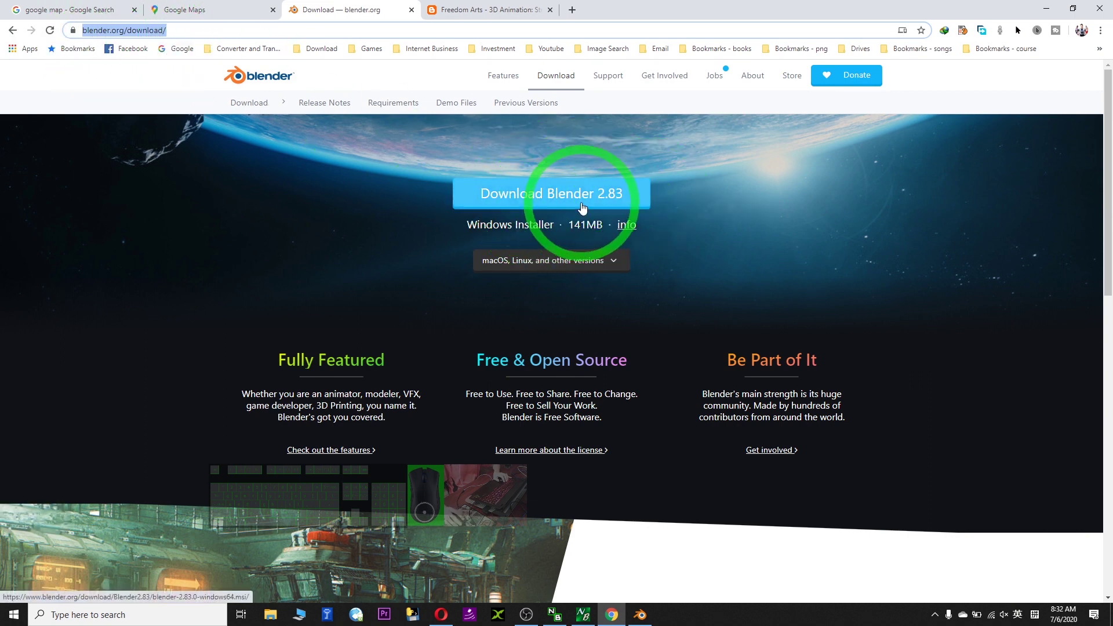
drag(793, 9, 671, 54)
click(26, 78)
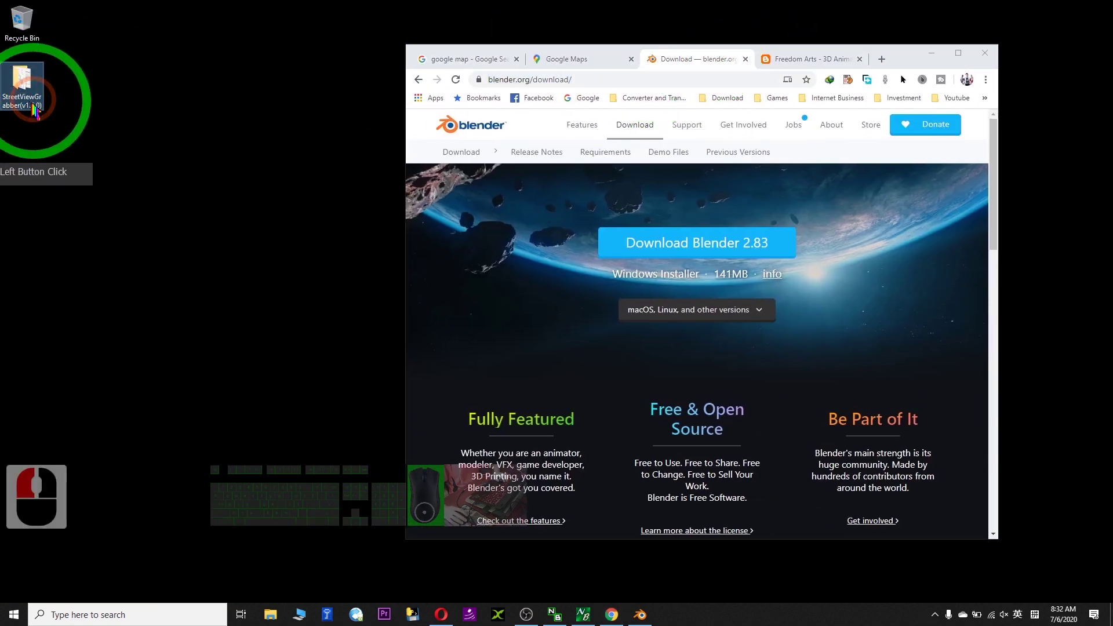
Show the Freedom Arts Street View Grabber post full screen and select its address.
click(796, 59)
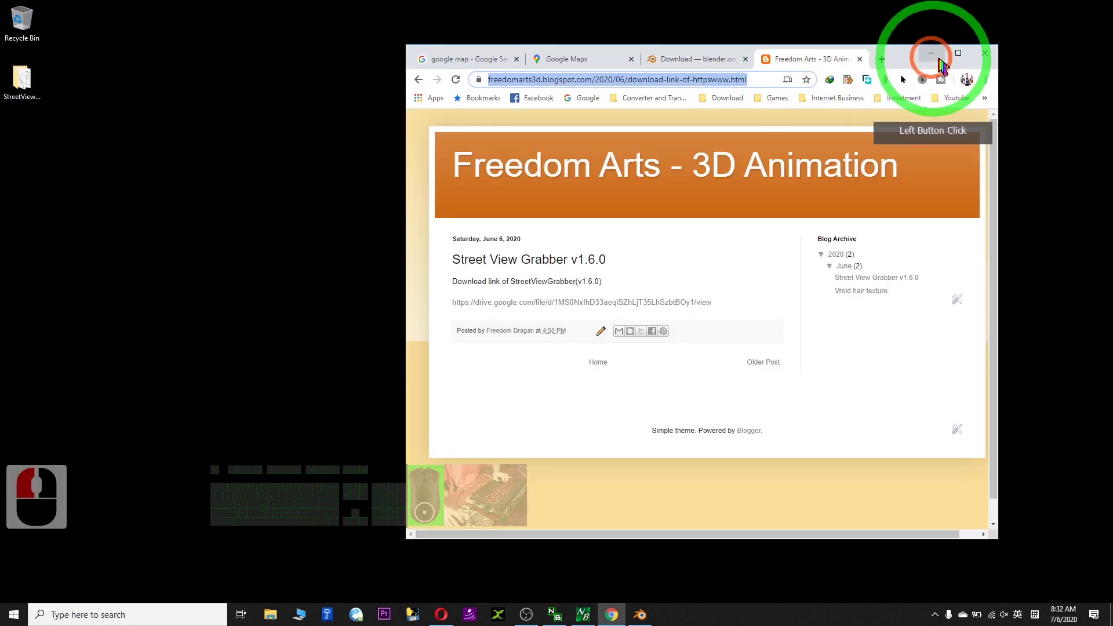
click(958, 53)
click(249, 30)
click(249, 31)
drag(367, 33, 75, 29)
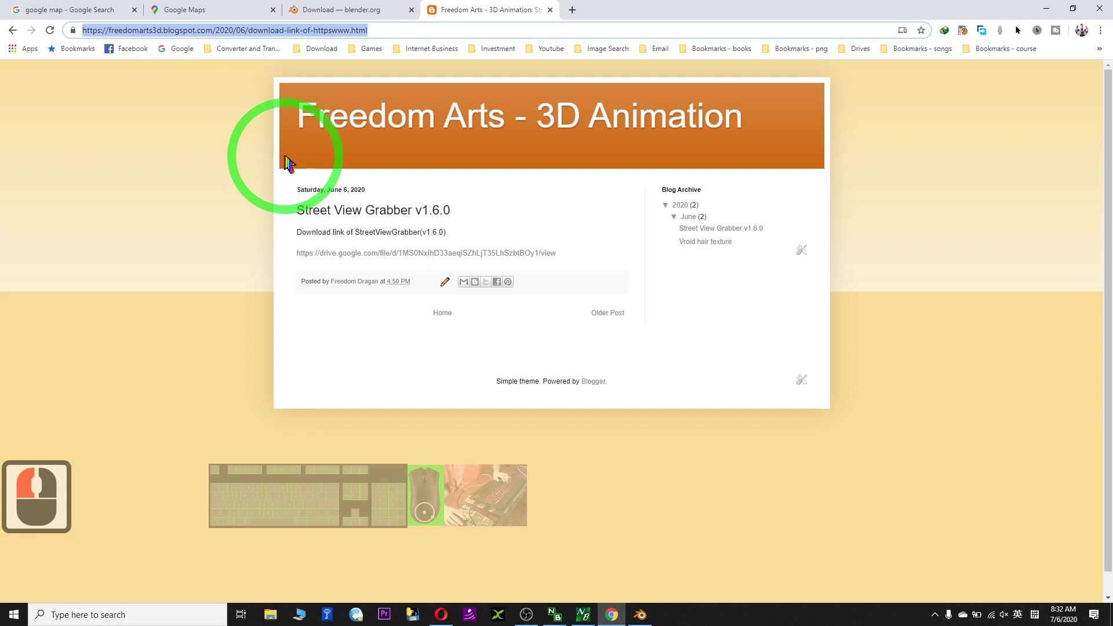
Follow the post's Google Drive link and download StreetViewGrabber(v1.6.0).zip.
click(243, 31)
click(64, 32)
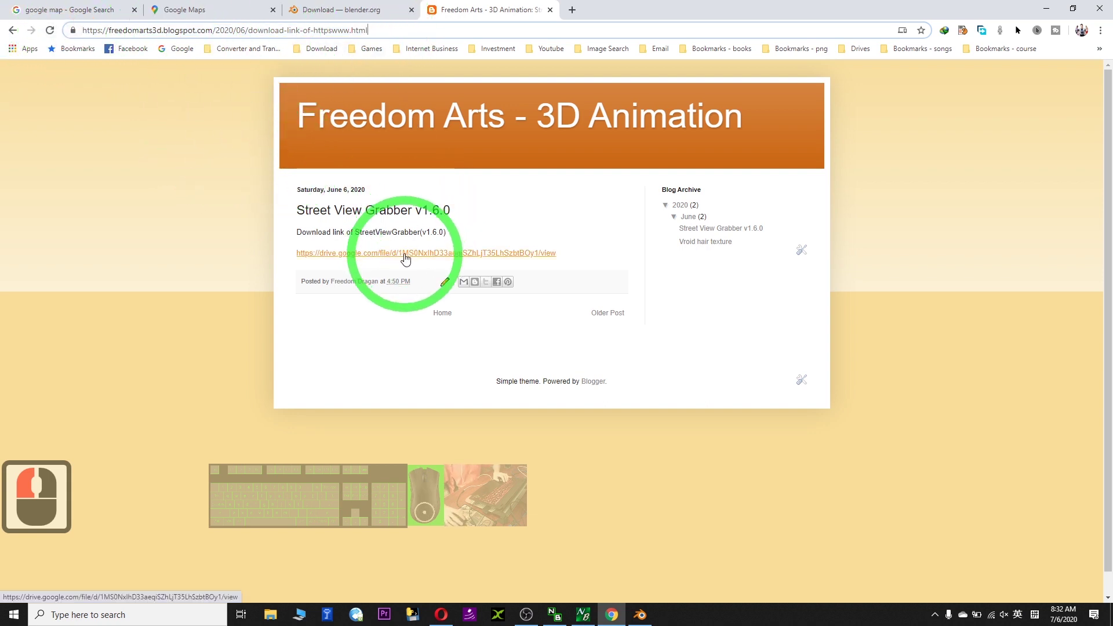
click(404, 256)
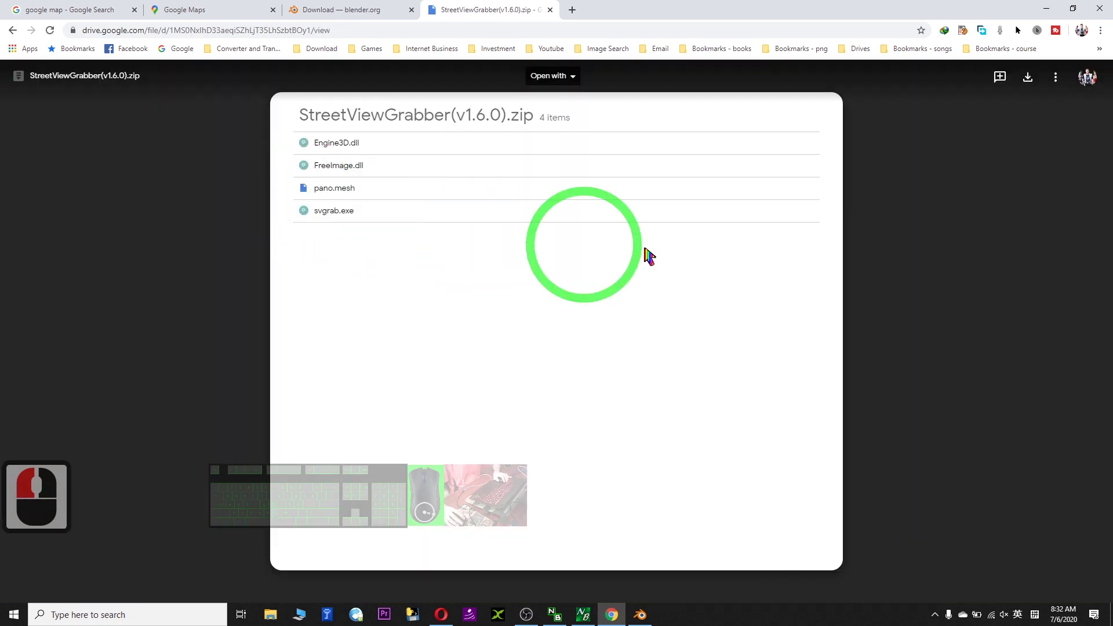
click(1028, 81)
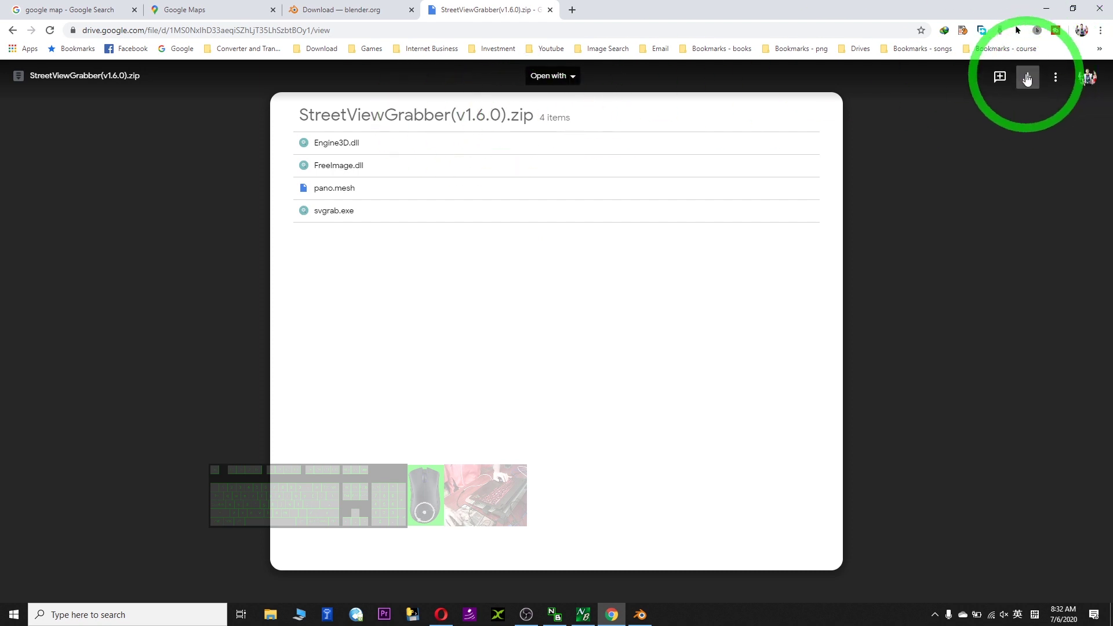
double_click(764, 12)
drag(282, 74, 29, 81)
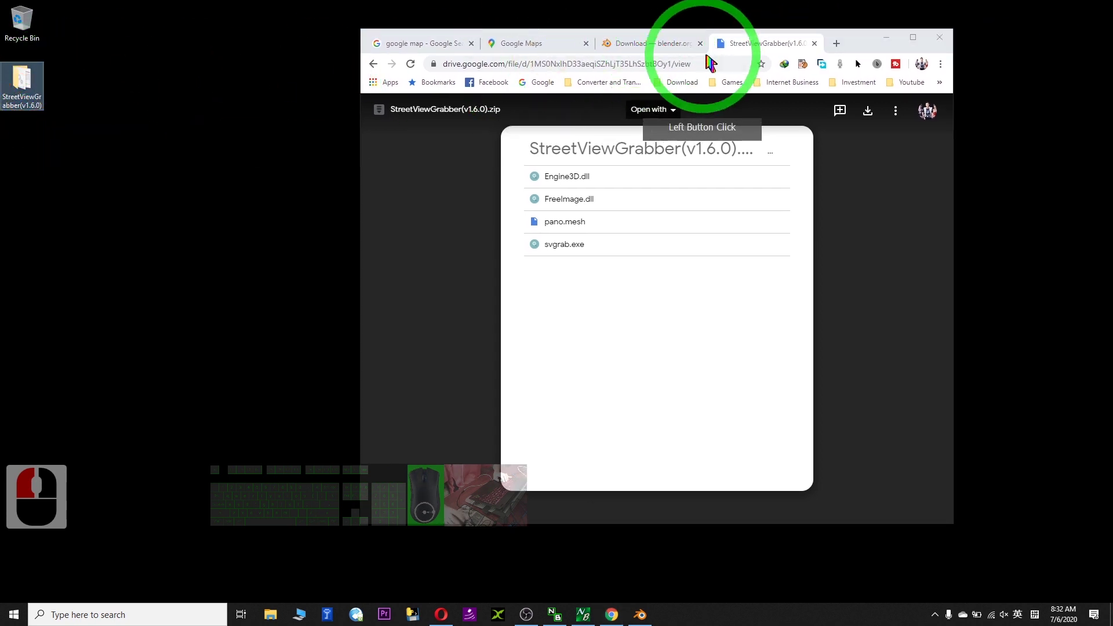
Open the StreetViewGrabber(v1.6.0) folder, peek into Output, and launch svgrab.exe.
drag(856, 48, 870, 51)
click(7, 74)
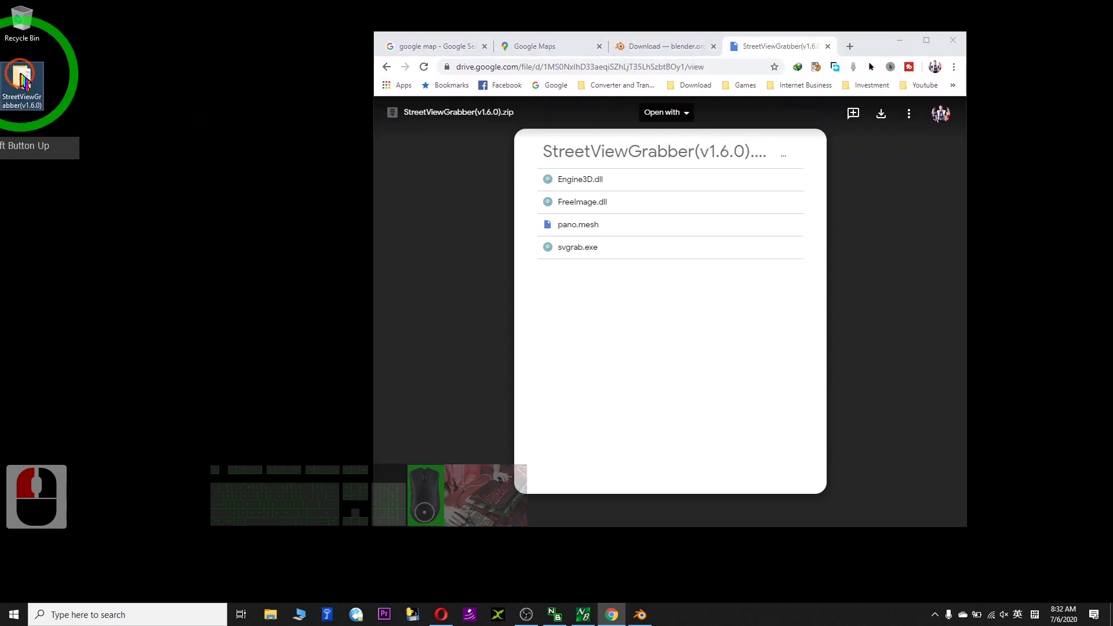
drag(264, 76, 351, 113)
click(215, 228)
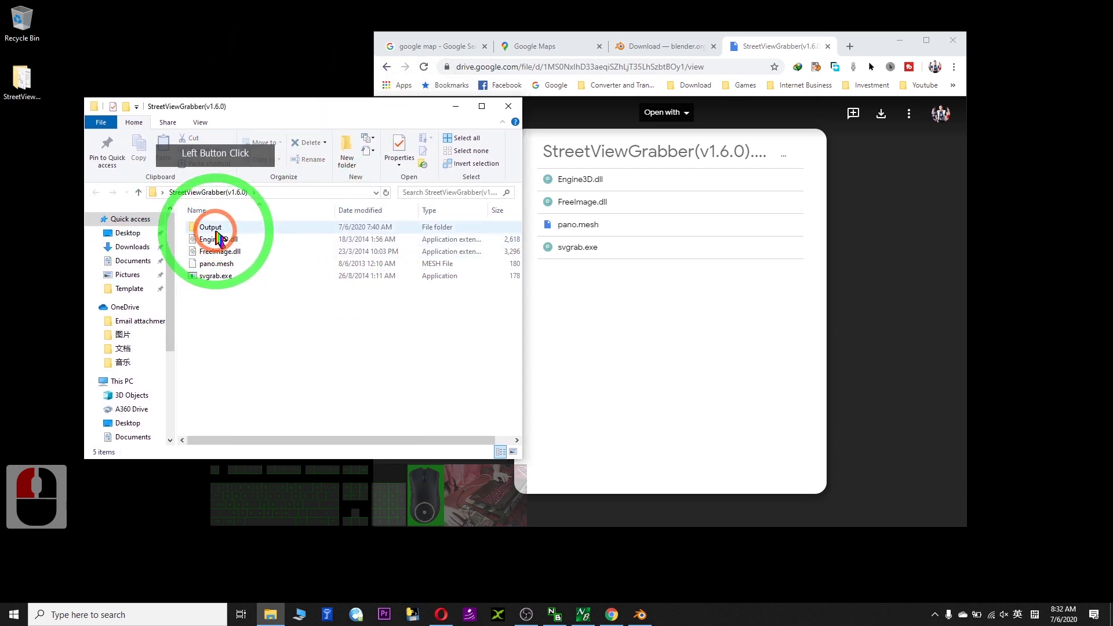
double_click(207, 228)
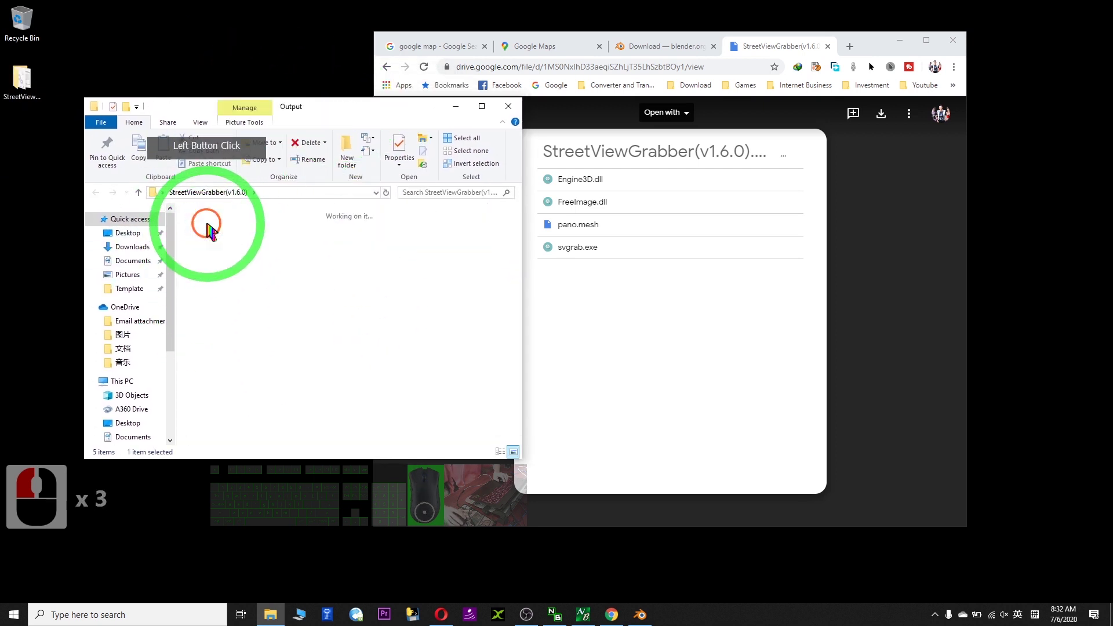
key(alt+Left)
click(216, 280)
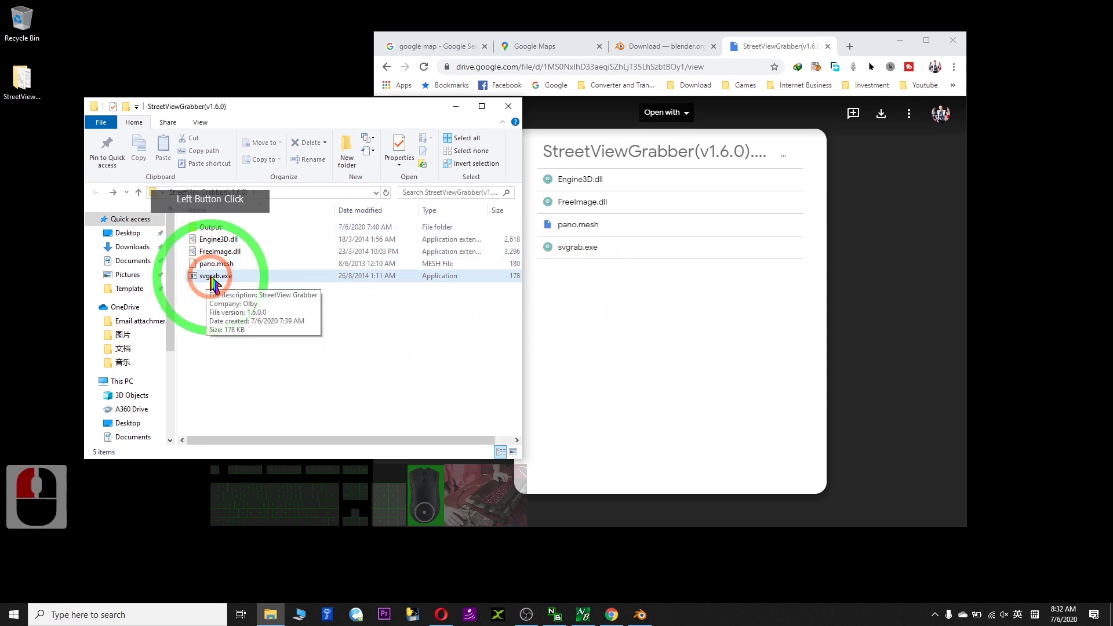
double_click(213, 277)
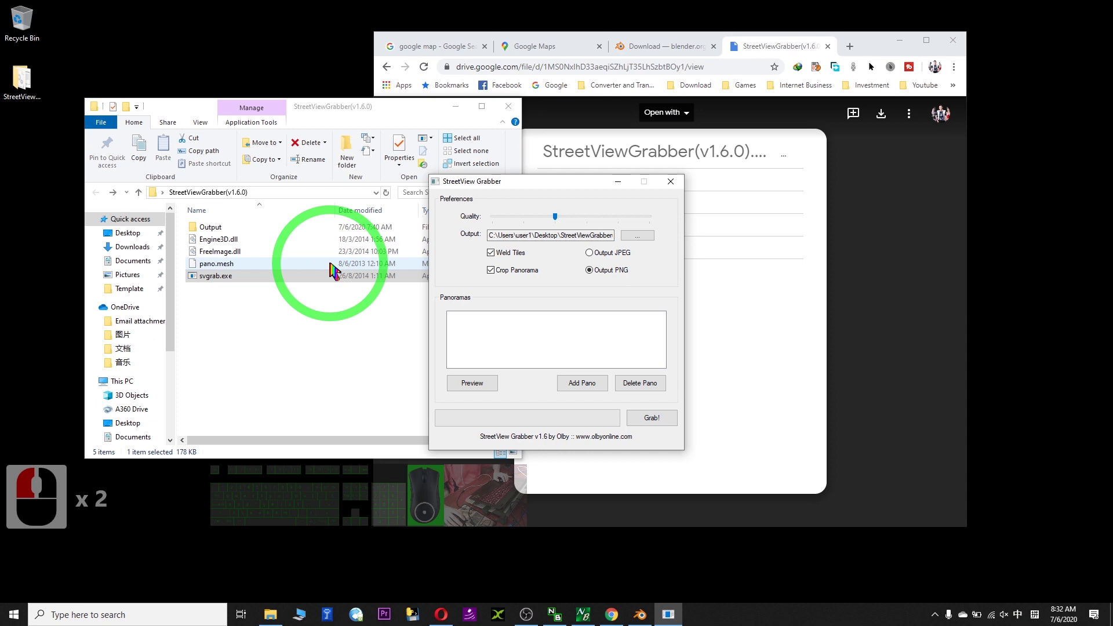
Uncheck Crop Panorama and set Quality to maximum in StreetView Grabber.
drag(567, 185, 404, 240)
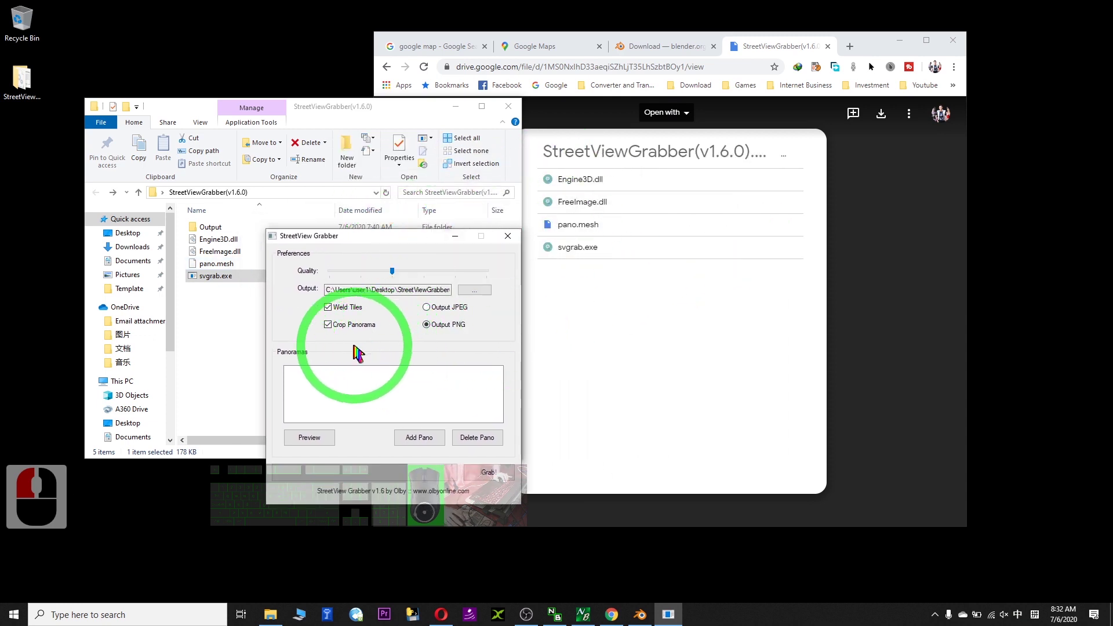
click(328, 324)
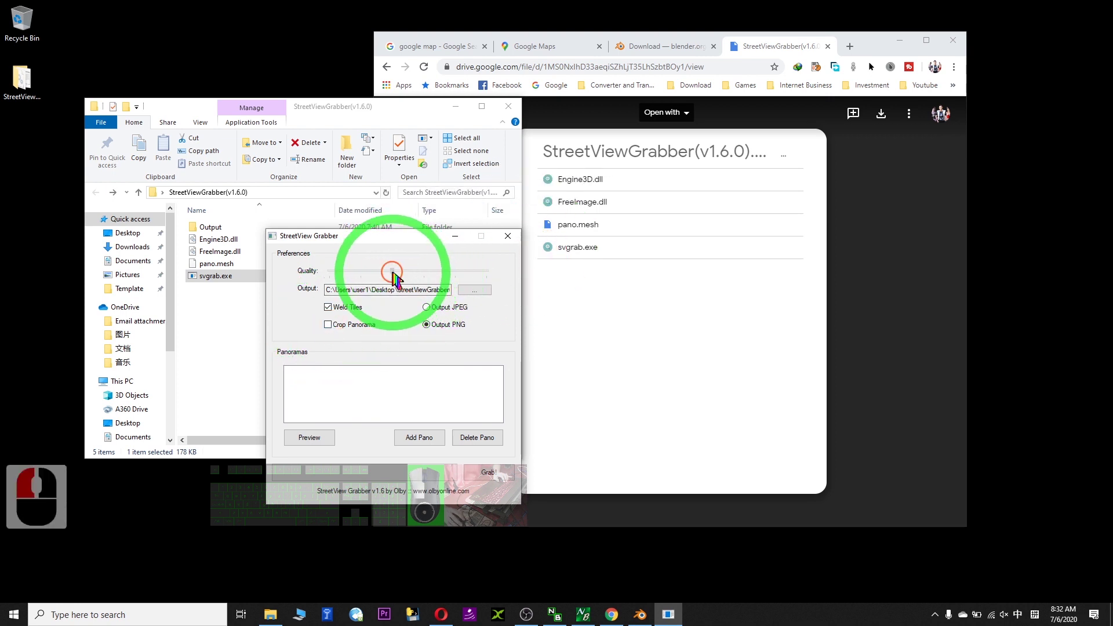
drag(396, 279, 609, 248)
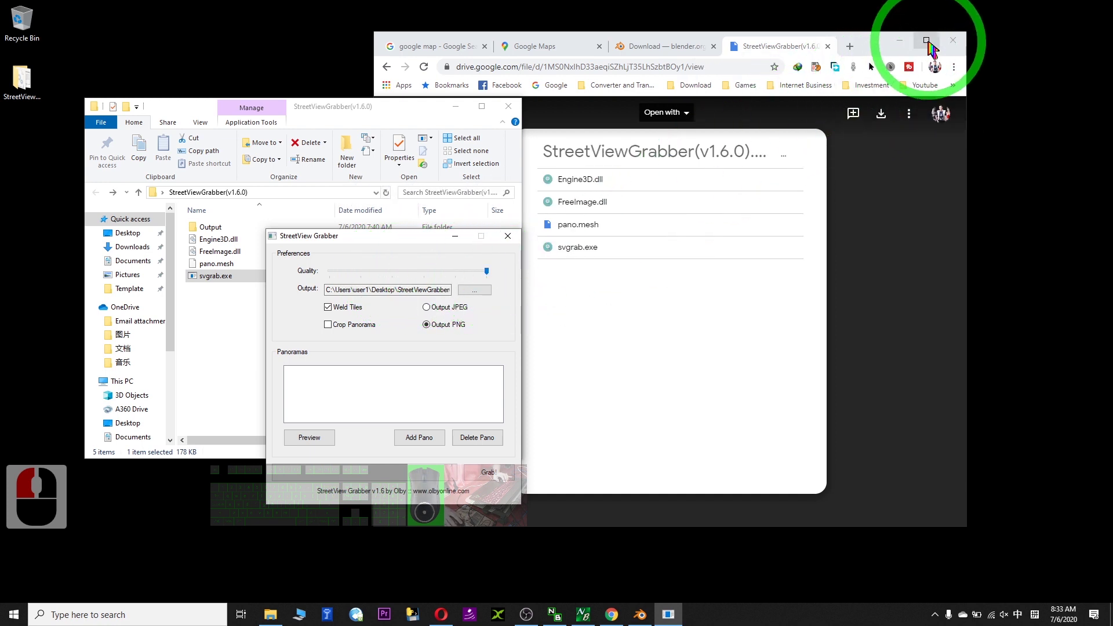
click(902, 45)
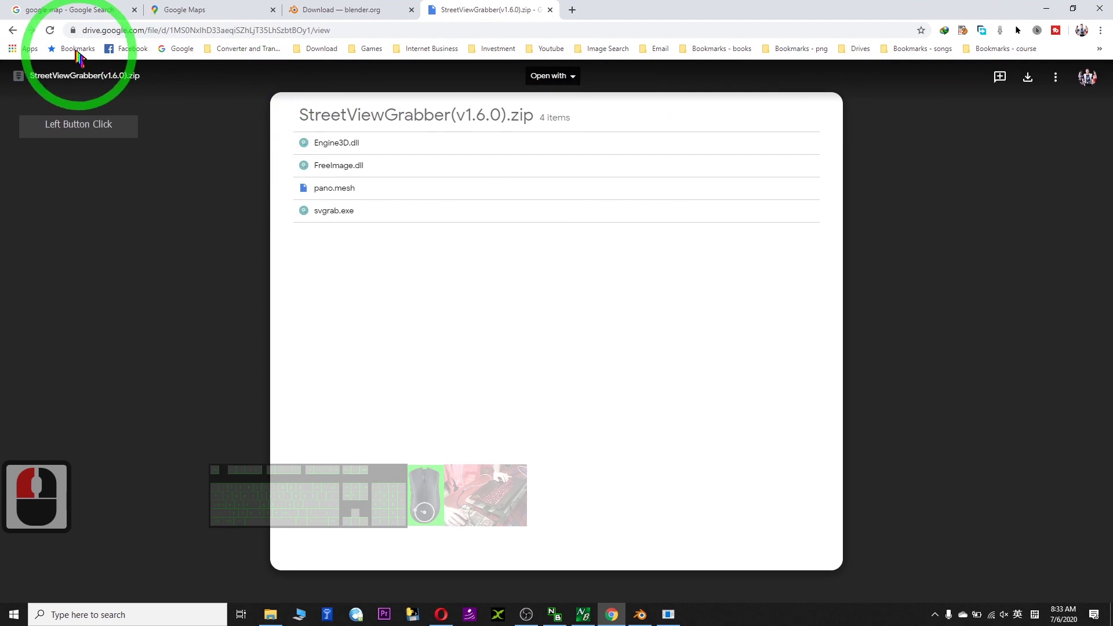
Switch from the search results to the Google Maps tab.
click(95, 16)
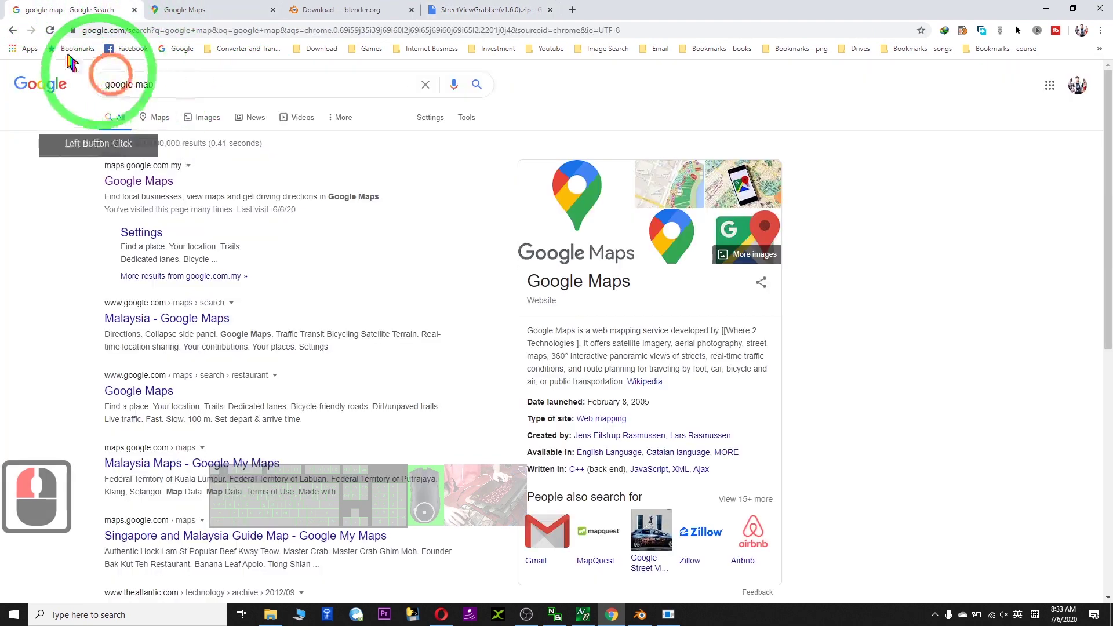
click(165, 87)
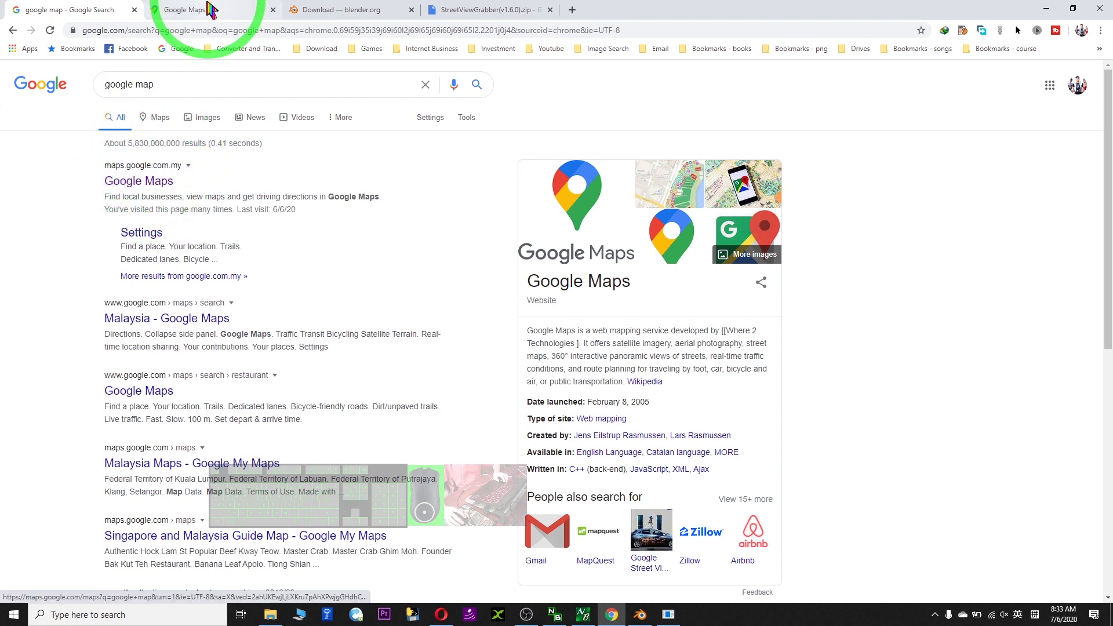
click(191, 10)
click(513, 344)
scroll(580, 331, down, 5)
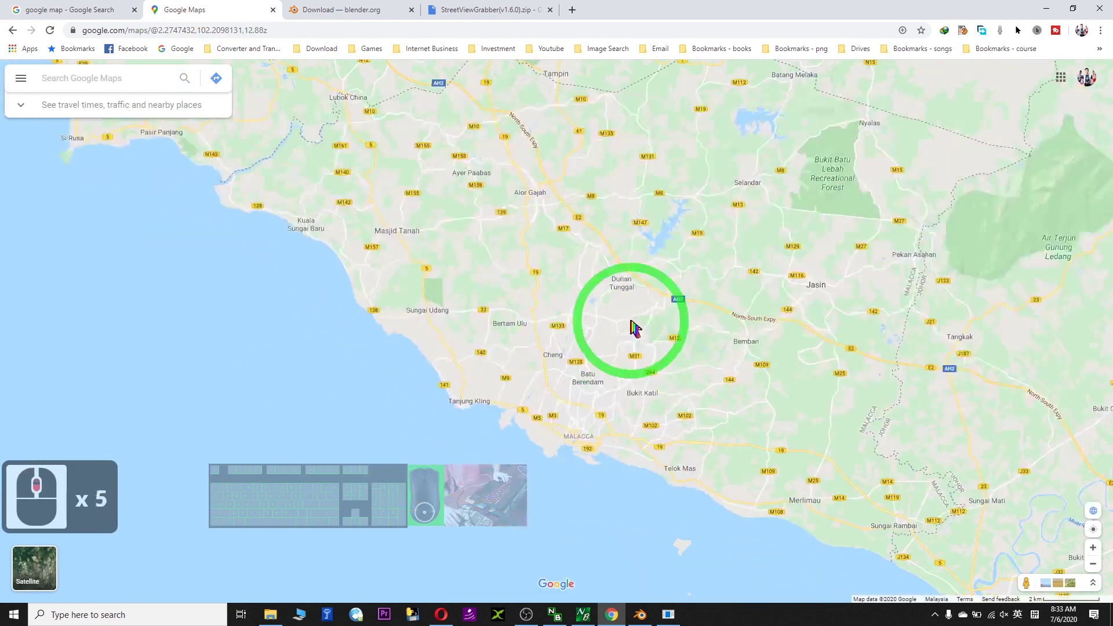
scroll(497, 286, up, 4)
Search Google Maps for 'paris eiffel tower'.
click(131, 85)
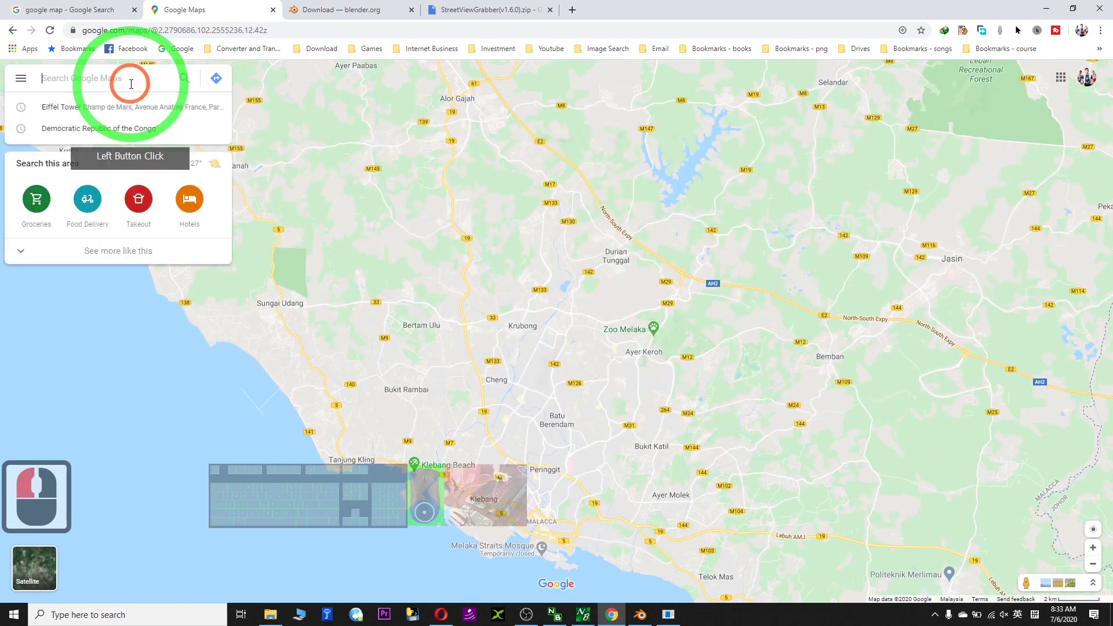
text(p)
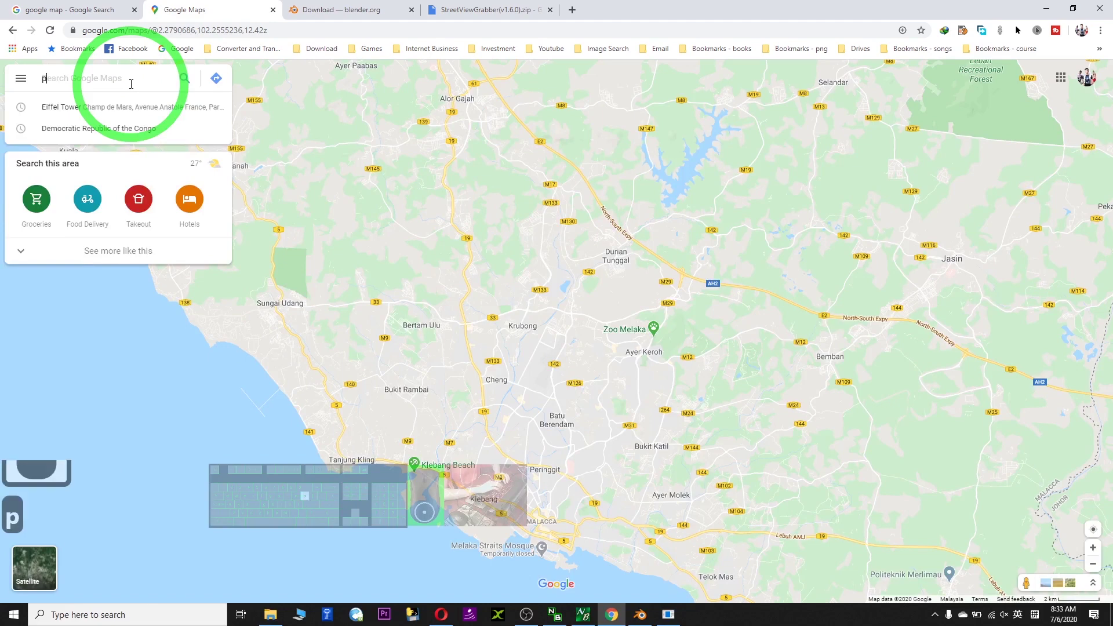
text(aris eff)
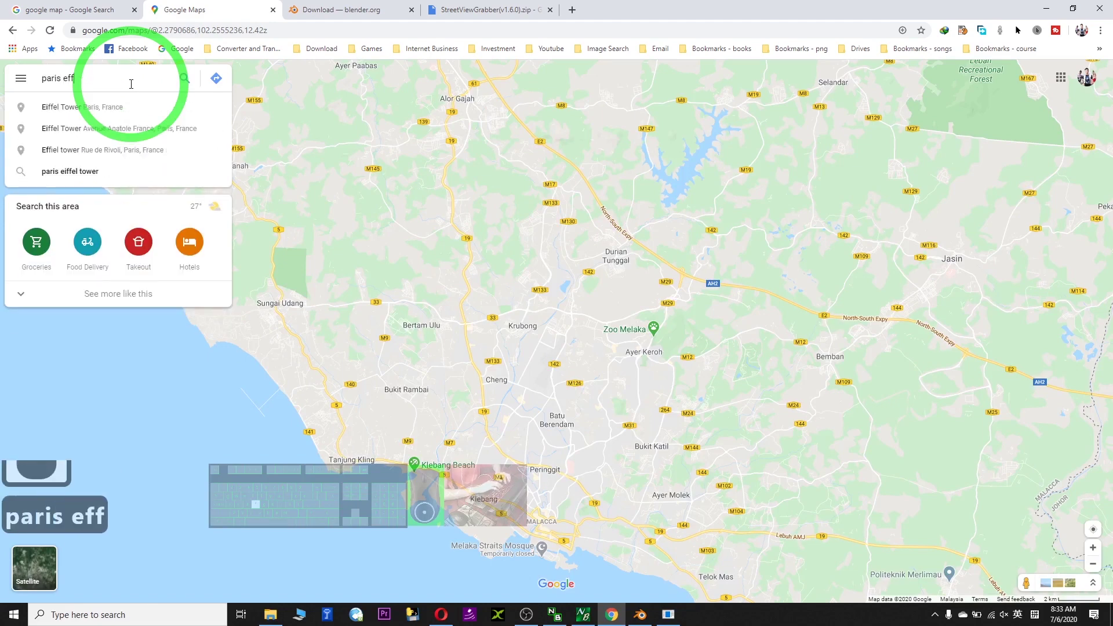
key(BackSpace)
key(BackSpace)
key(BackSpace)
text(e)
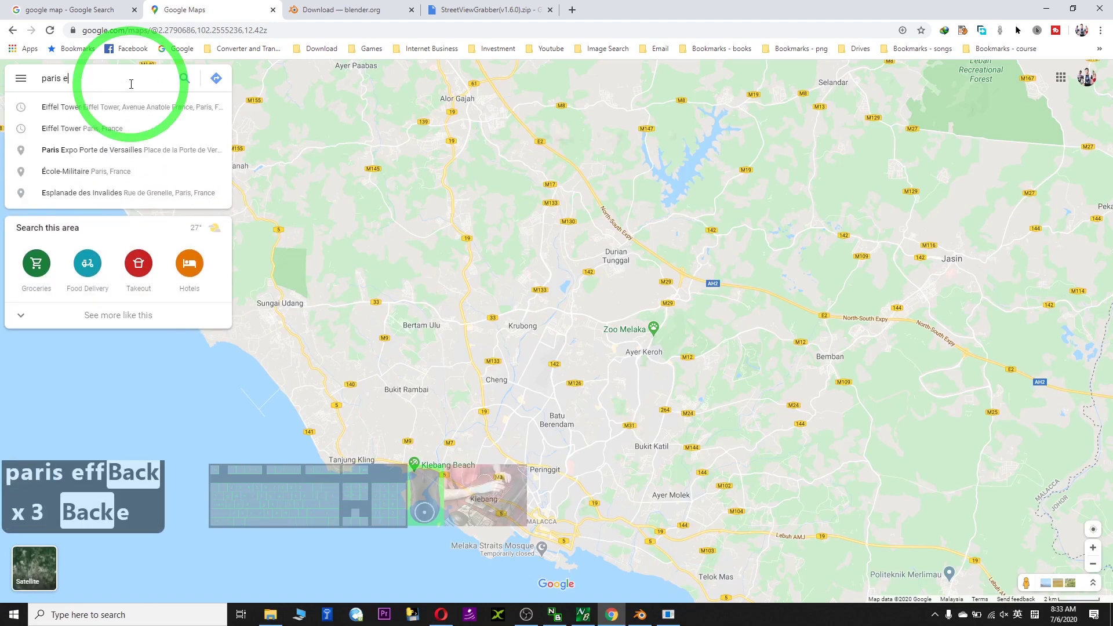
text(iffel tower)
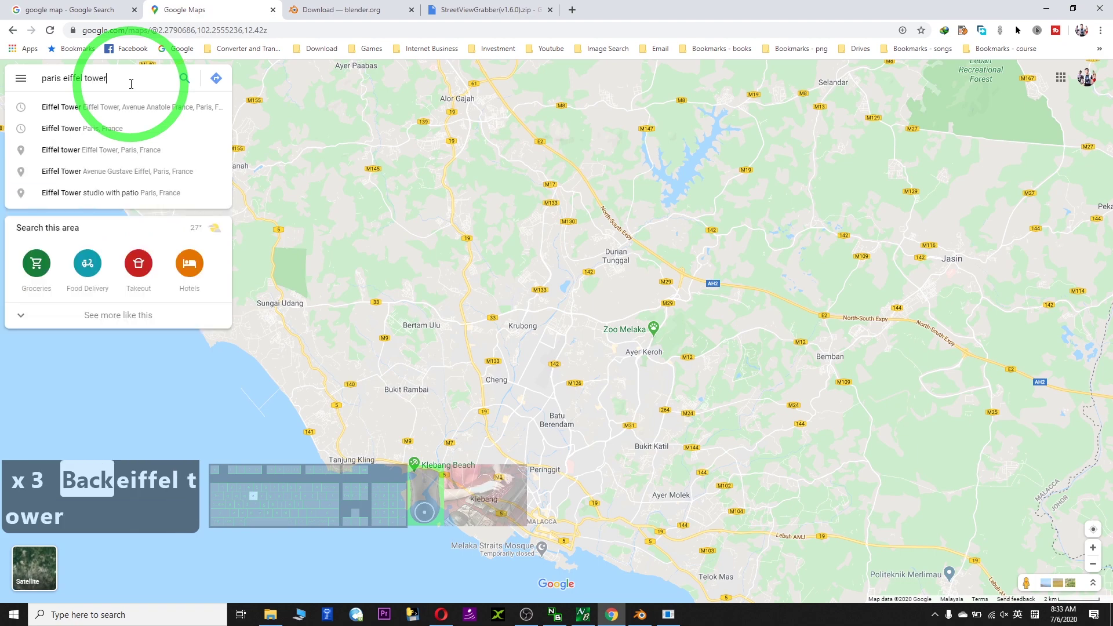
key(Return)
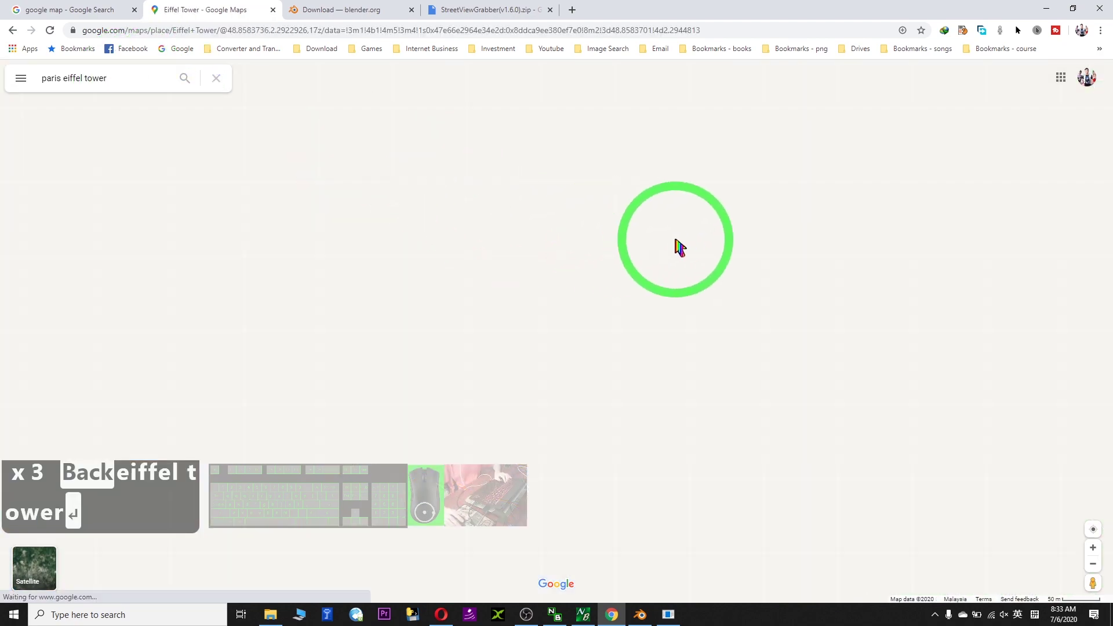
Pan to Champ de Mars, drop a marker in the park, and enter Street View.
scroll(835, 359, up, 4)
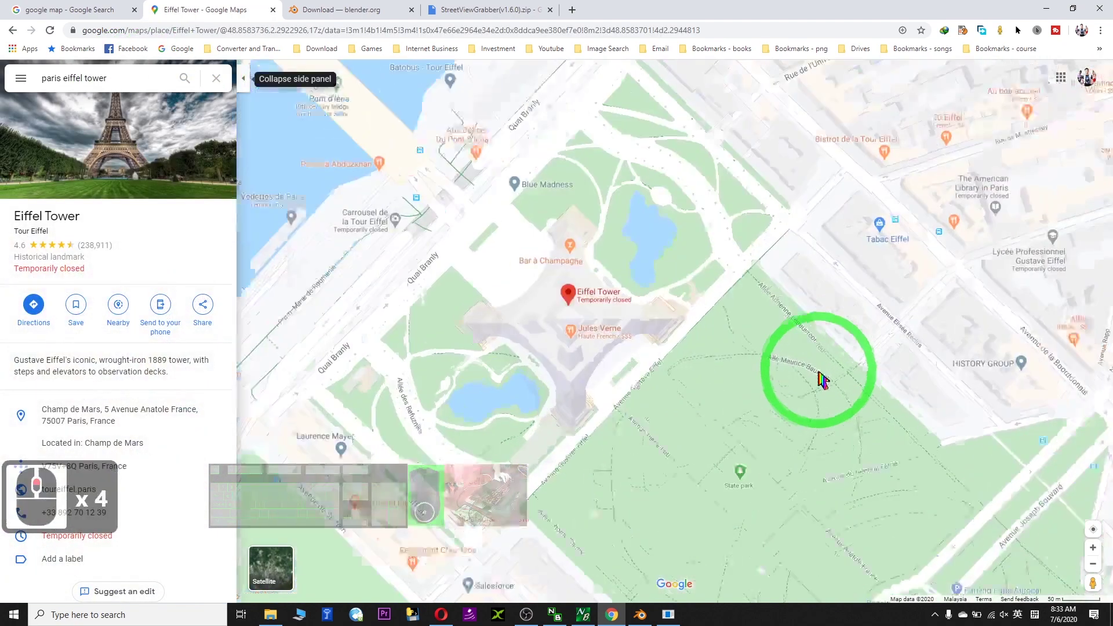
click(683, 398)
drag(668, 394, 609, 192)
drag(621, 261, 646, 273)
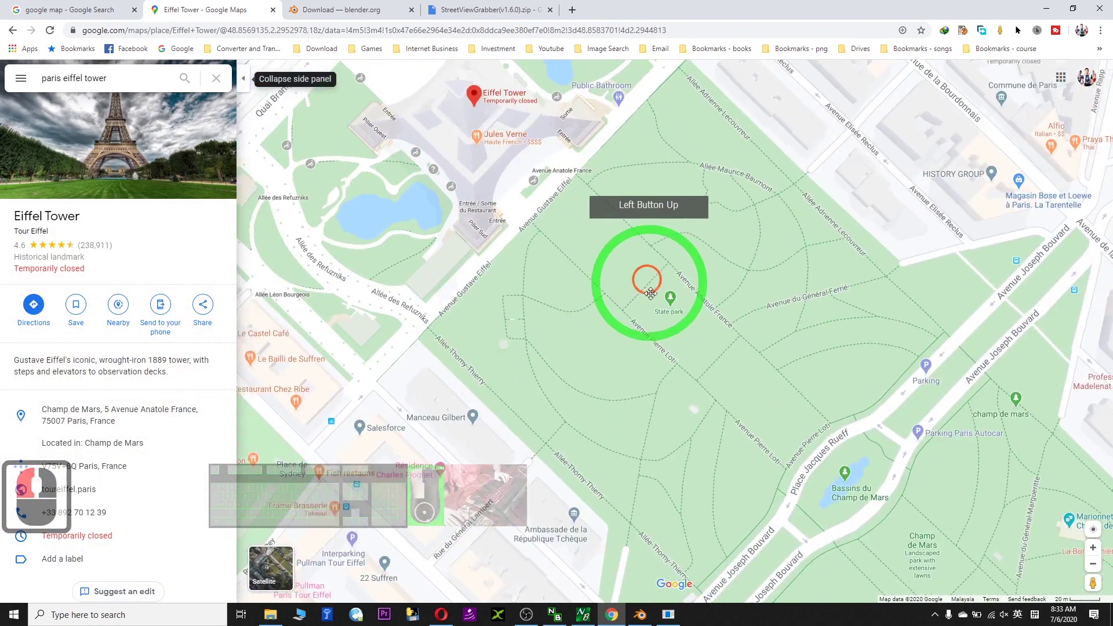
drag(482, 299, 464, 322)
click(803, 259)
drag(803, 258, 778, 286)
click(427, 174)
click(734, 418)
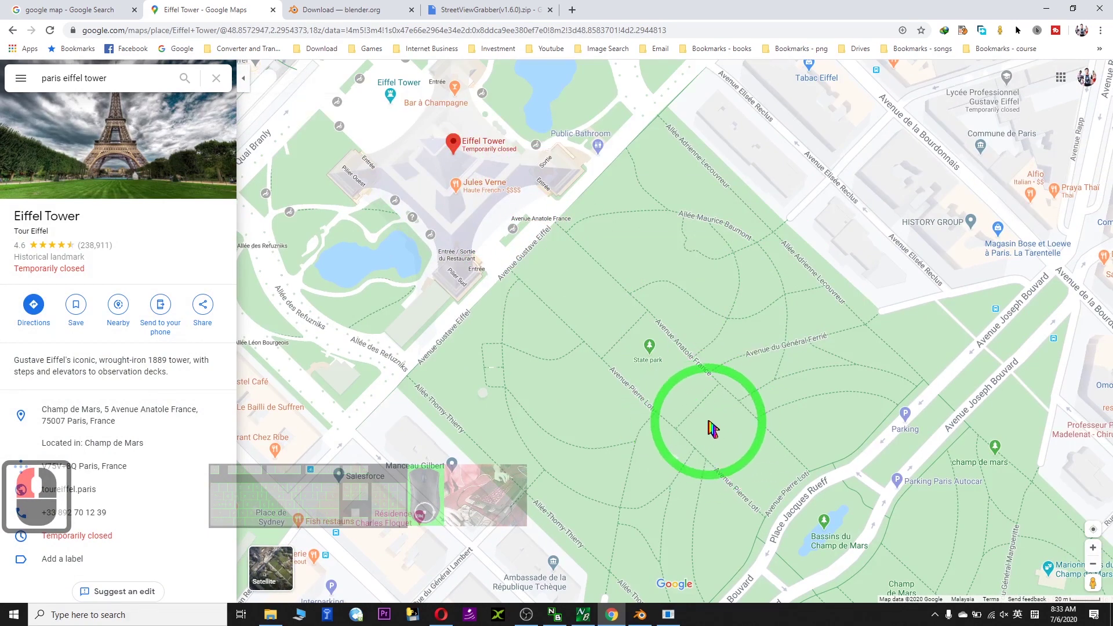
click(713, 421)
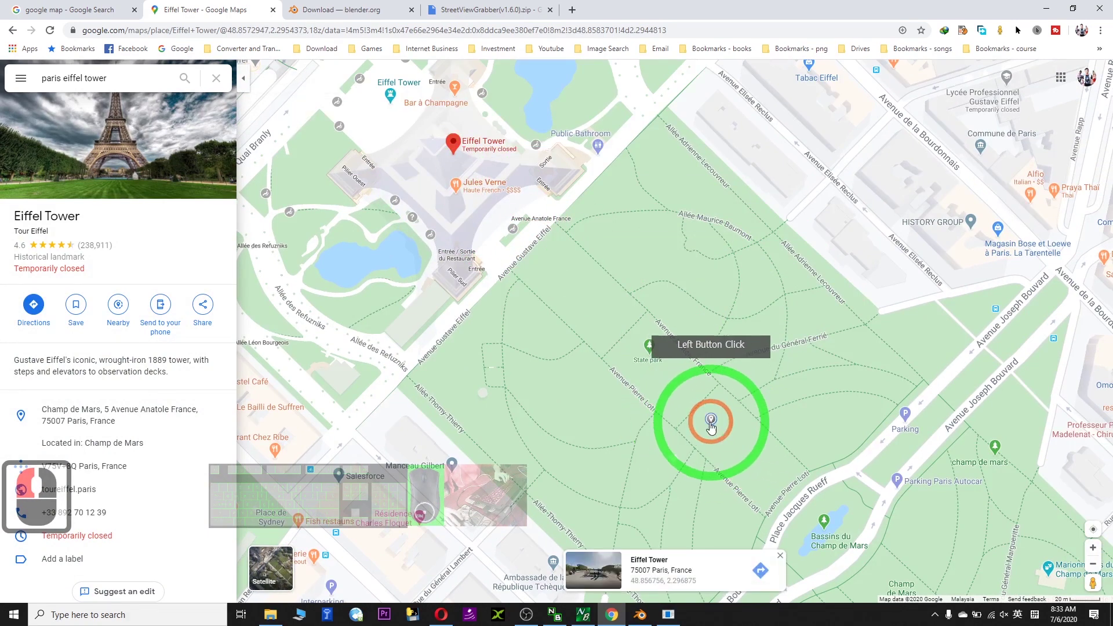
click(602, 579)
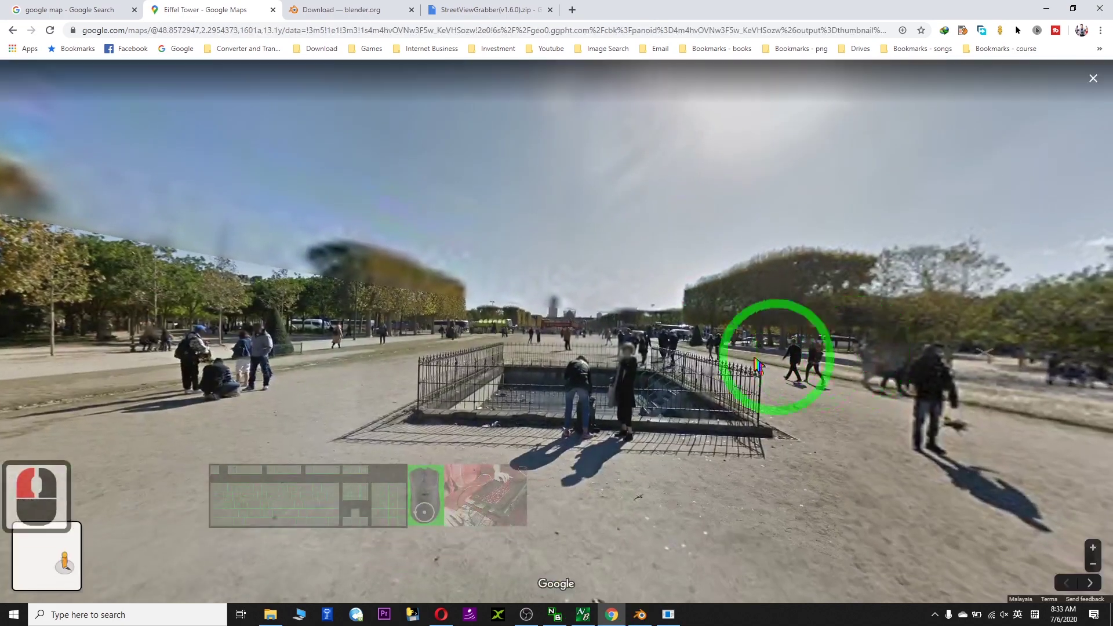
Walk along Champ de Mars toward the tower and turn toward the fenced area.
drag(450, 351, 550, 332)
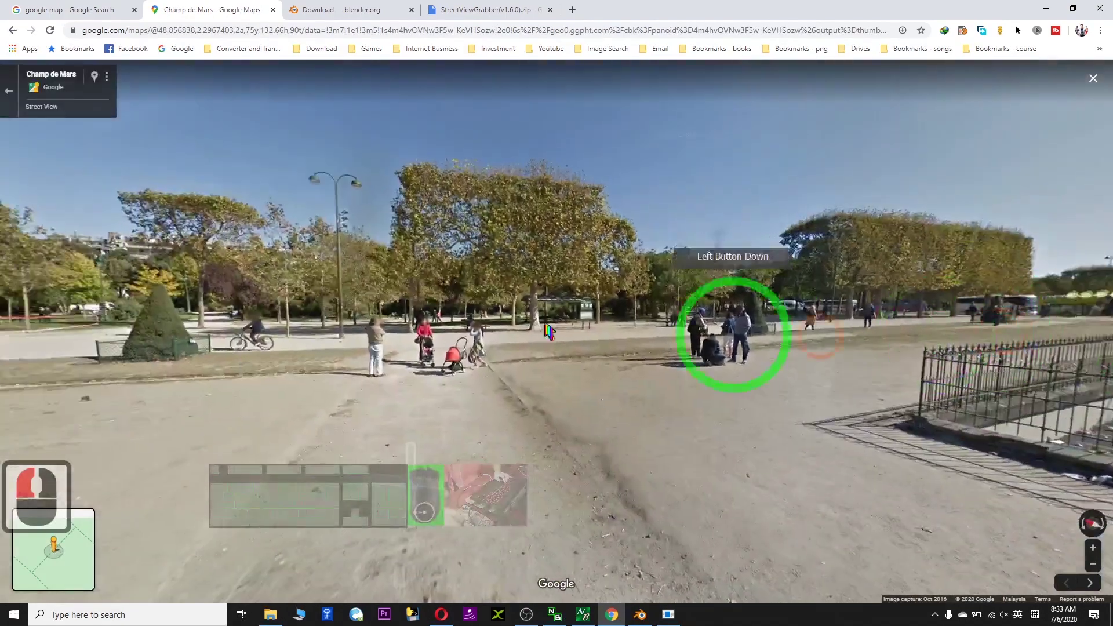
click(826, 262)
double_click(368, 262)
click(671, 293)
click(552, 325)
drag(552, 326, 986, 336)
drag(390, 331, 961, 372)
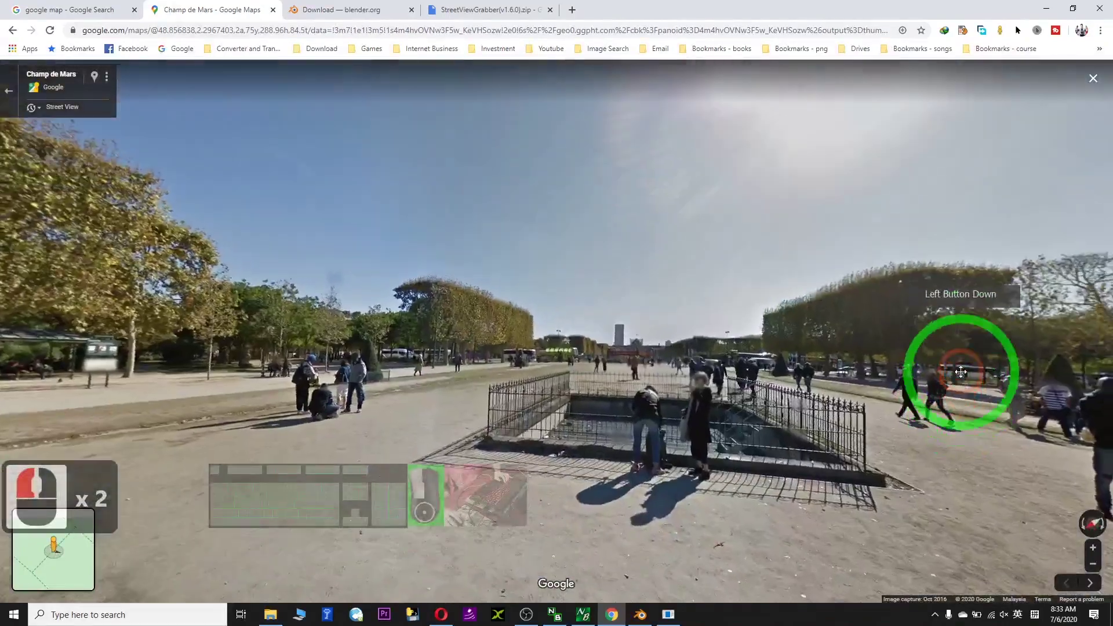
Copy the panorama's web address and minimise the browser.
click(751, 32)
click(624, 99)
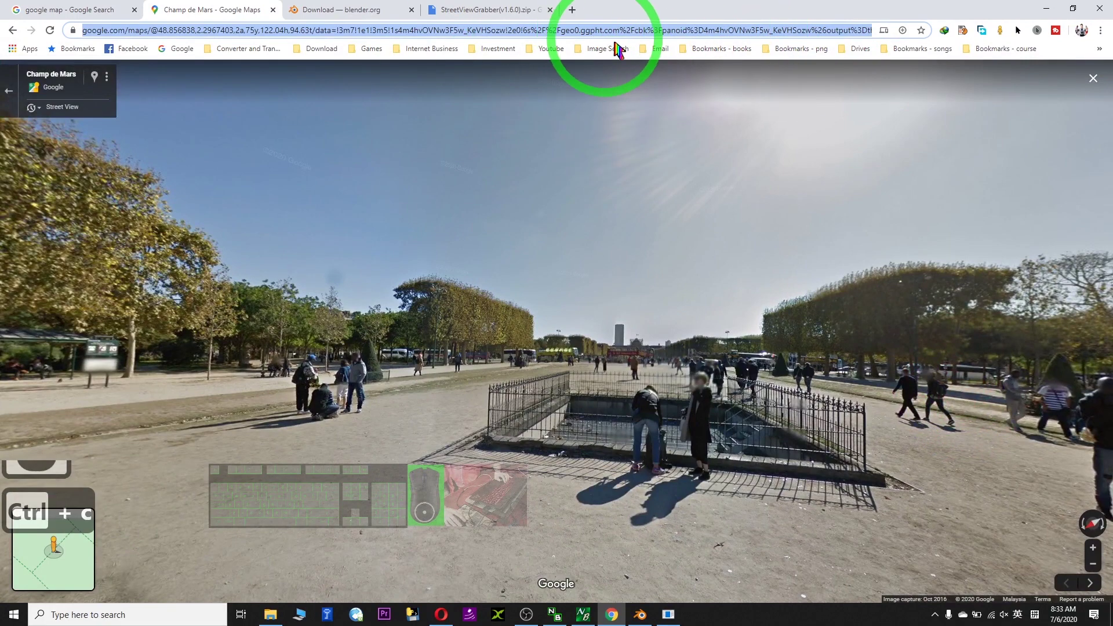
click(1053, 10)
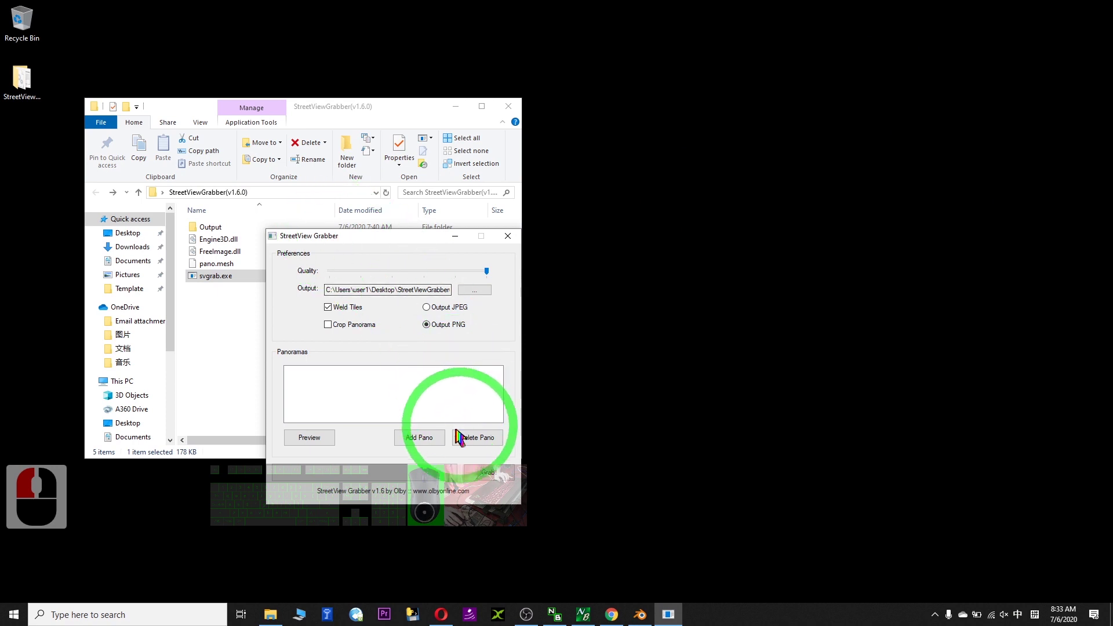
Import the copied Champ de Mars panorama URL from the clipboard, keeping maximum quality.
click(426, 441)
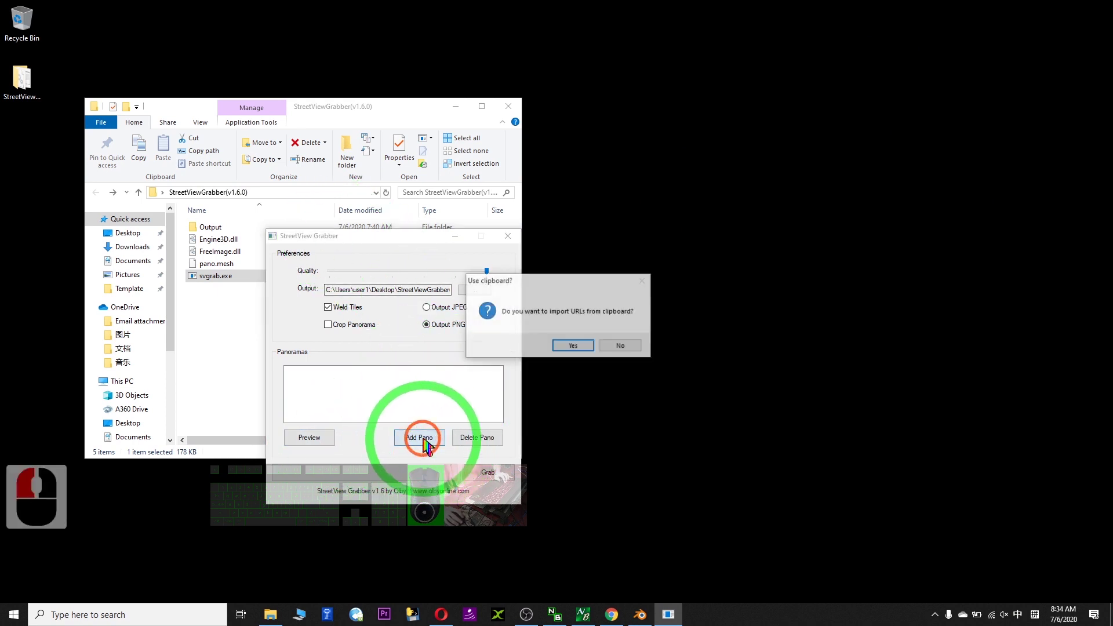
click(574, 347)
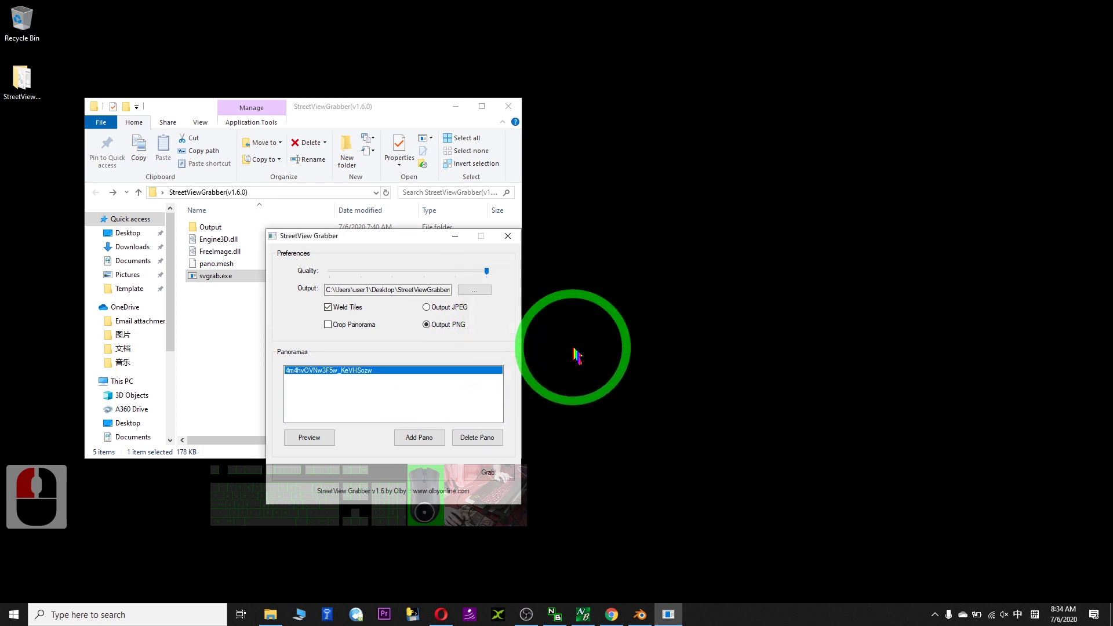
click(491, 271)
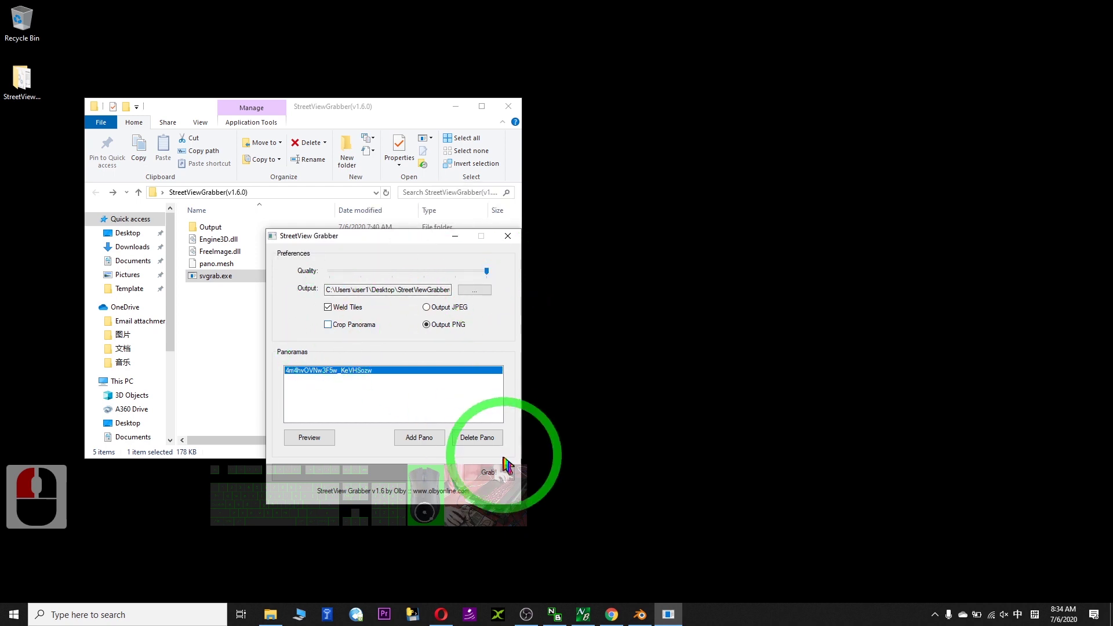
Grab the listed panorama and confirm the Output folder is still empty.
click(778, 319)
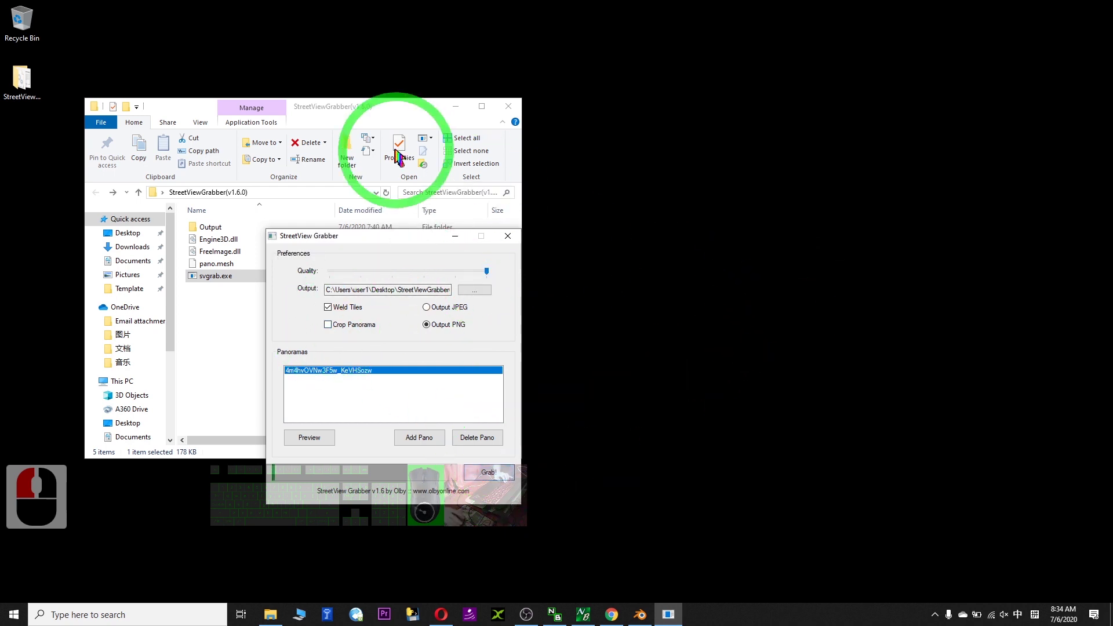
drag(365, 109, 821, 102)
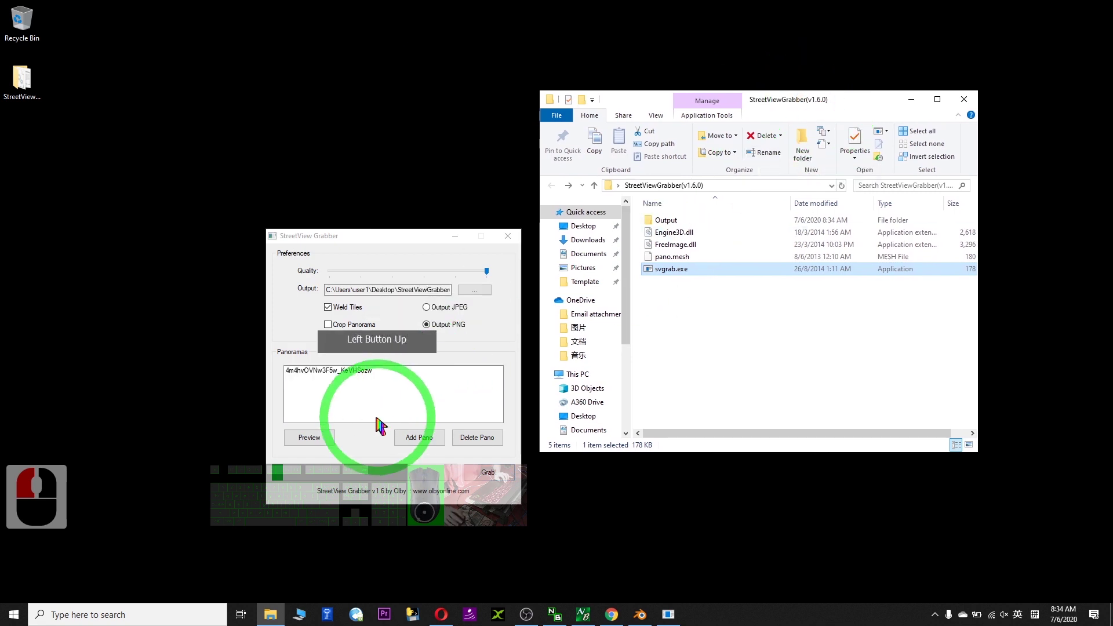
double_click(666, 219)
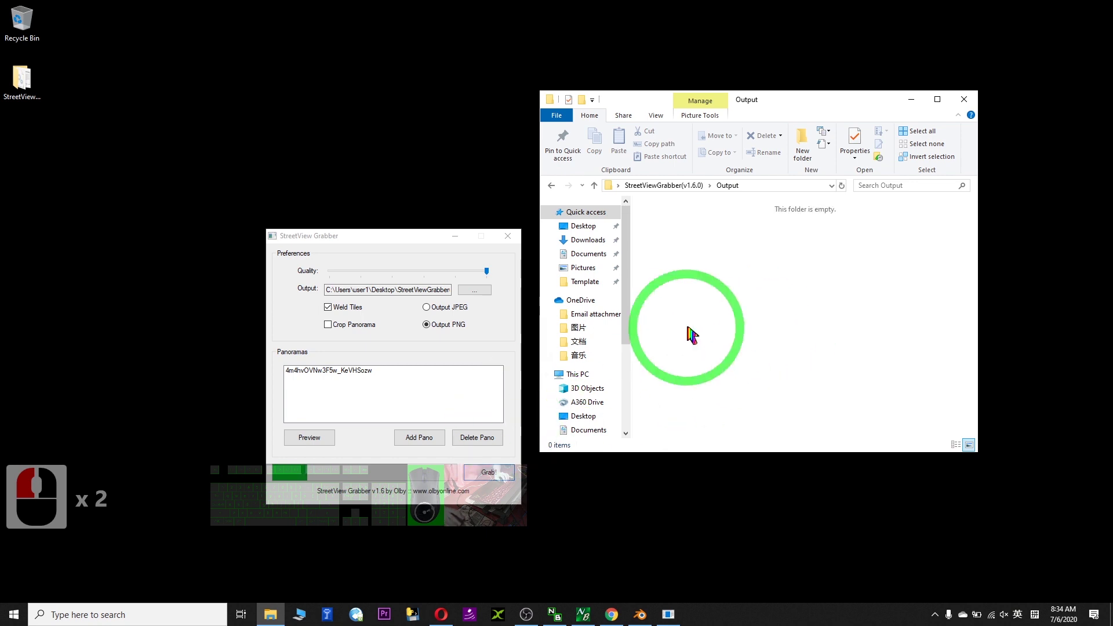
click(796, 353)
key(BackSpace)
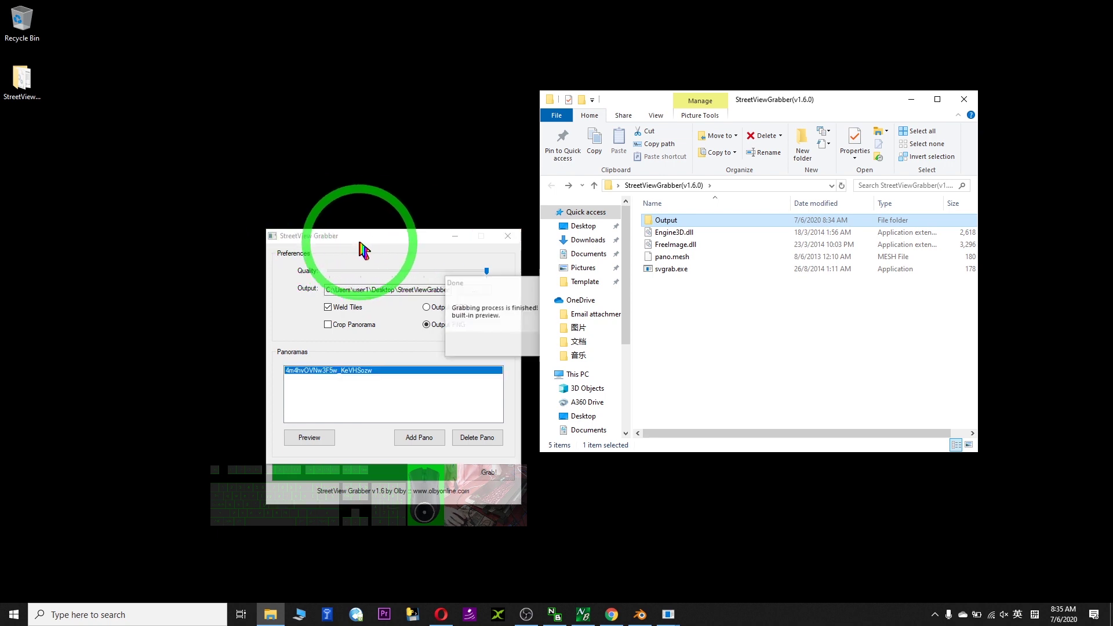
Dismiss the grabbing-complete message and move the Explorer window back left.
drag(746, 100, 882, 102)
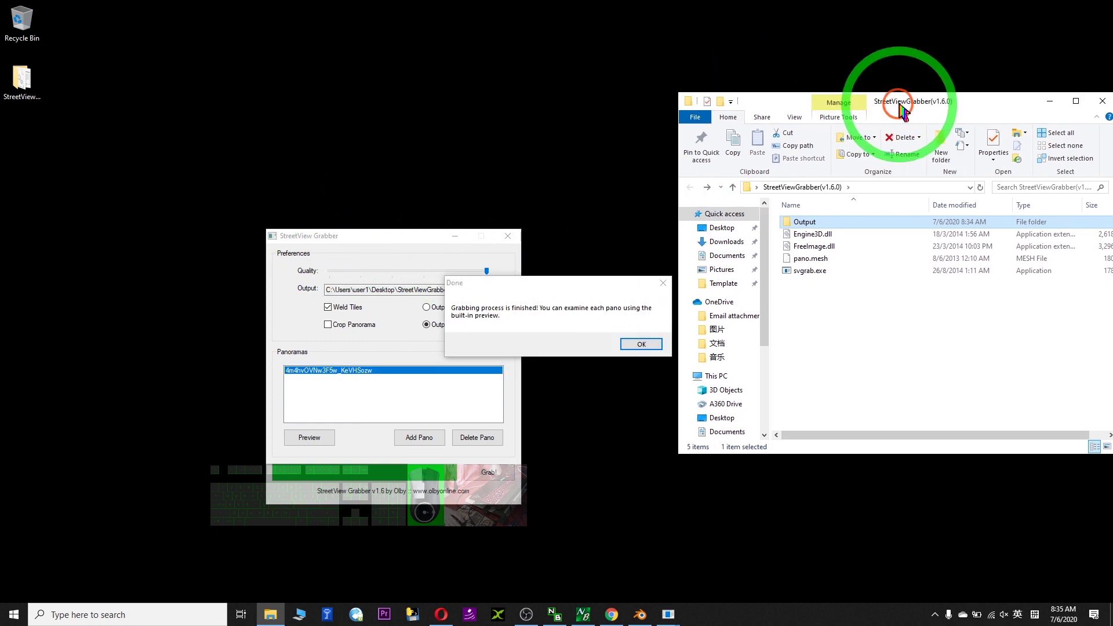
click(561, 296)
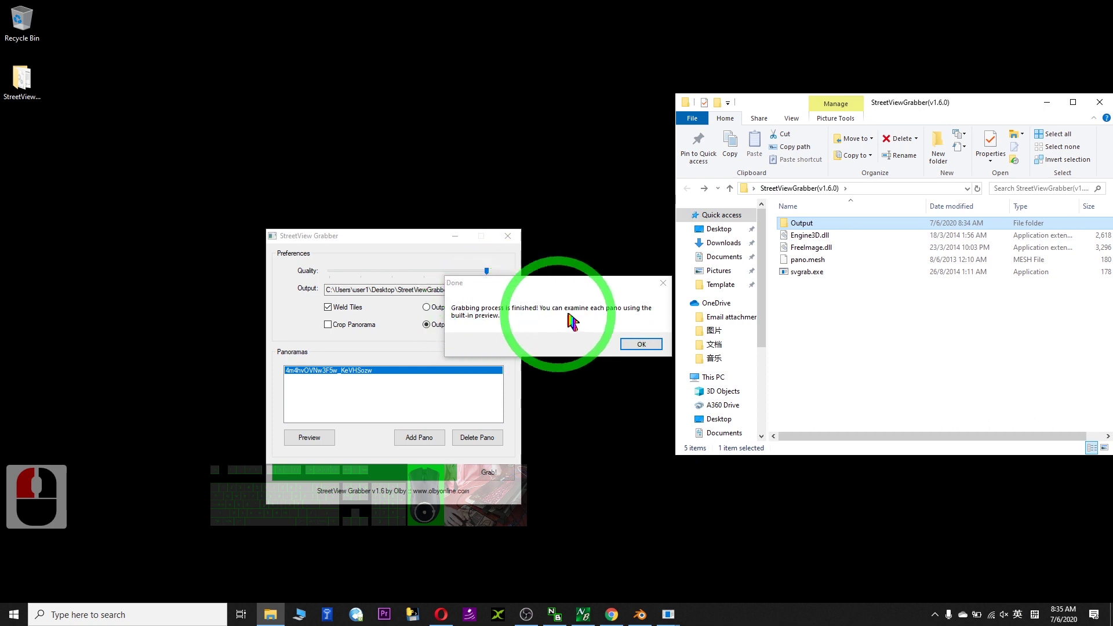
click(641, 345)
drag(898, 103, 527, 97)
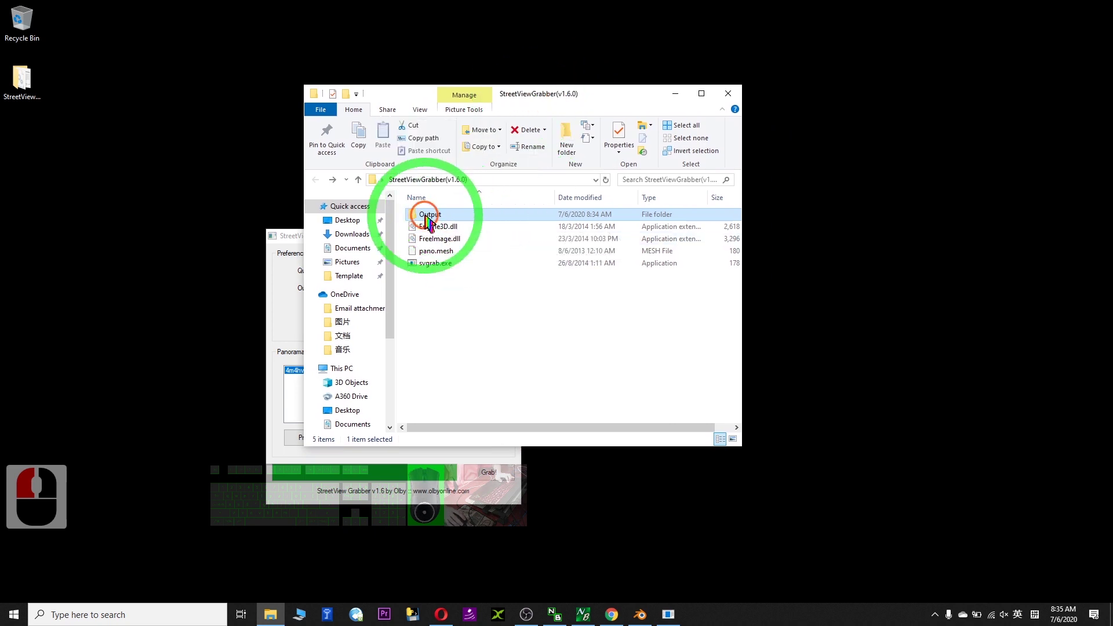
View the welded panorama PNG from Output in Photos, close it, and return to Blender.
double_click(412, 214)
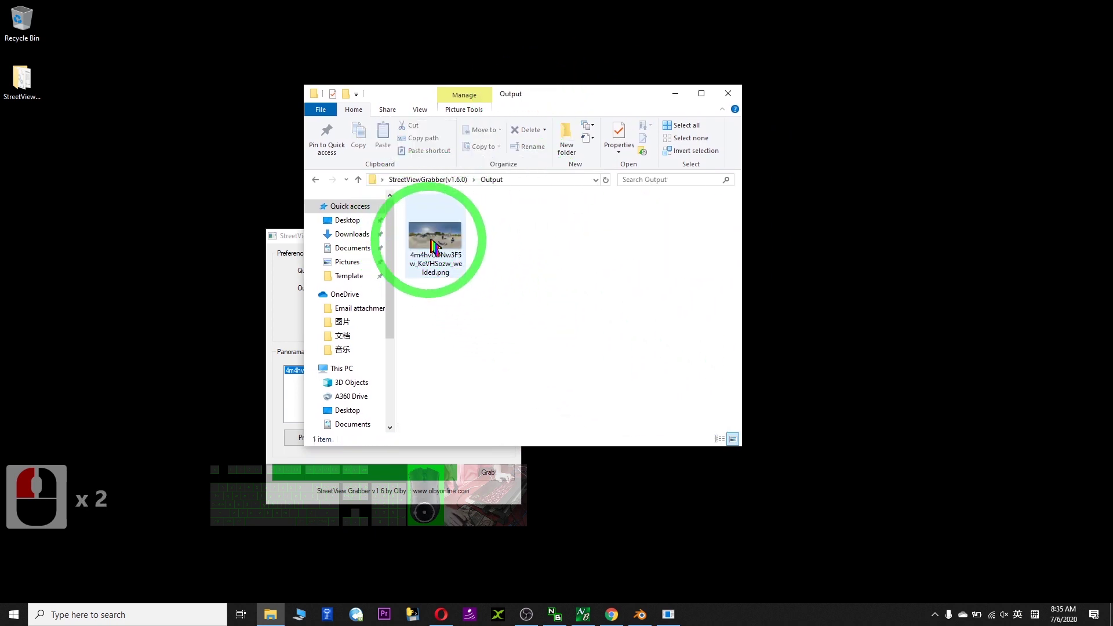
double_click(439, 235)
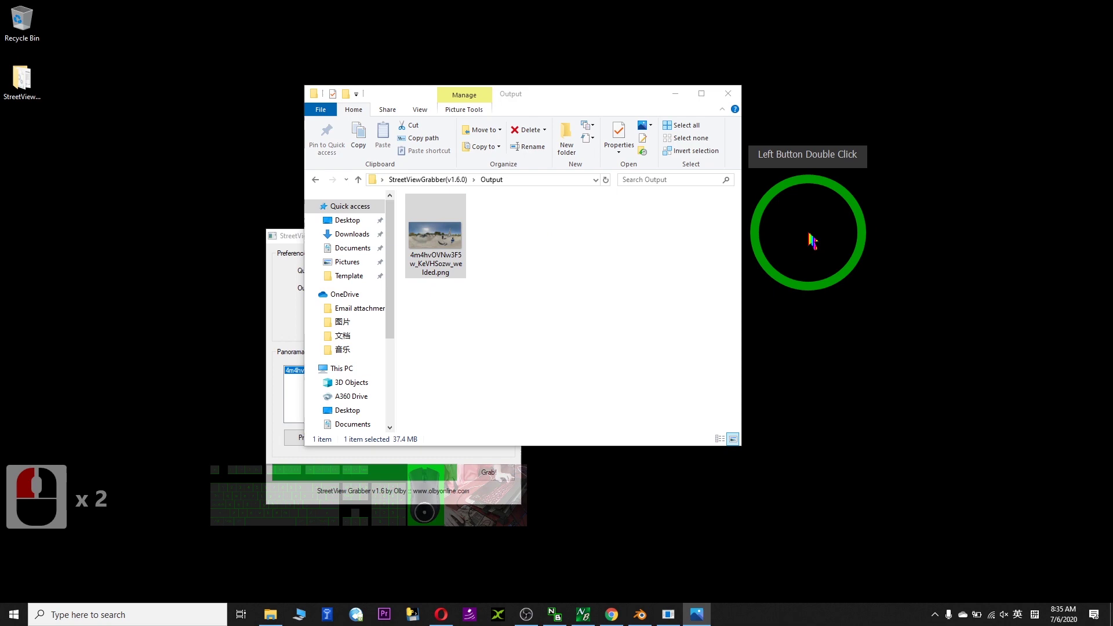
drag(540, 55, 540, 1)
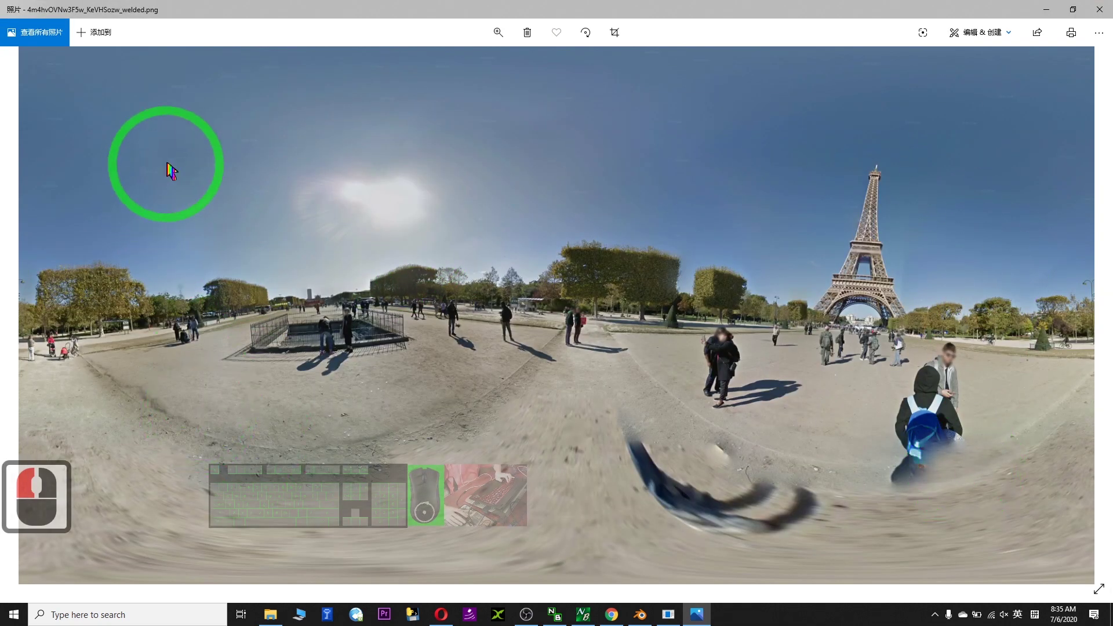
drag(619, 5, 354, 137)
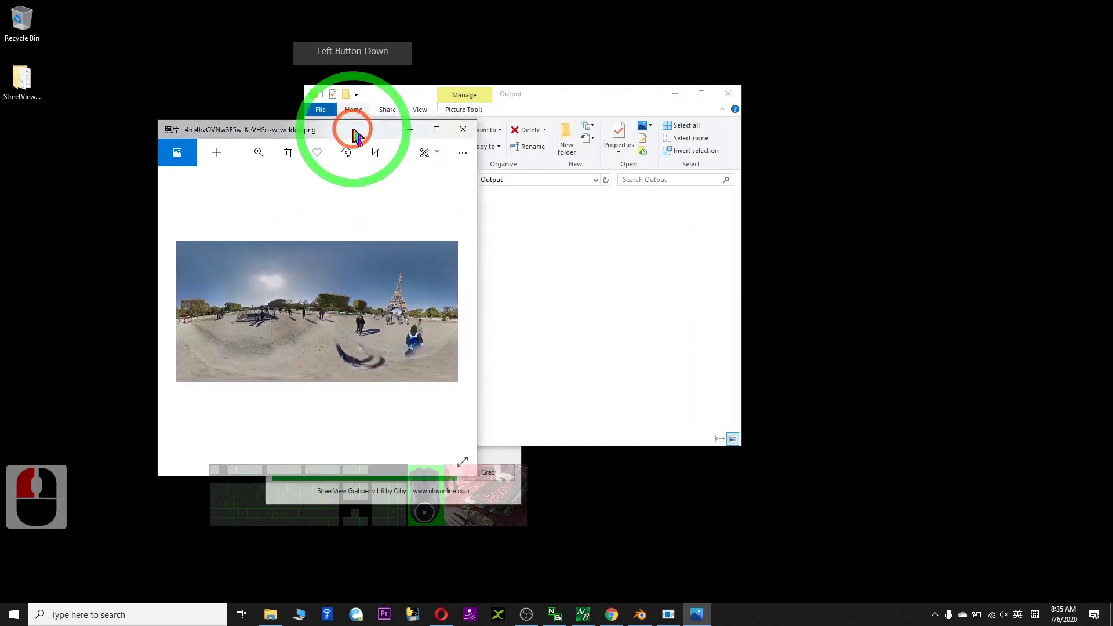
click(463, 140)
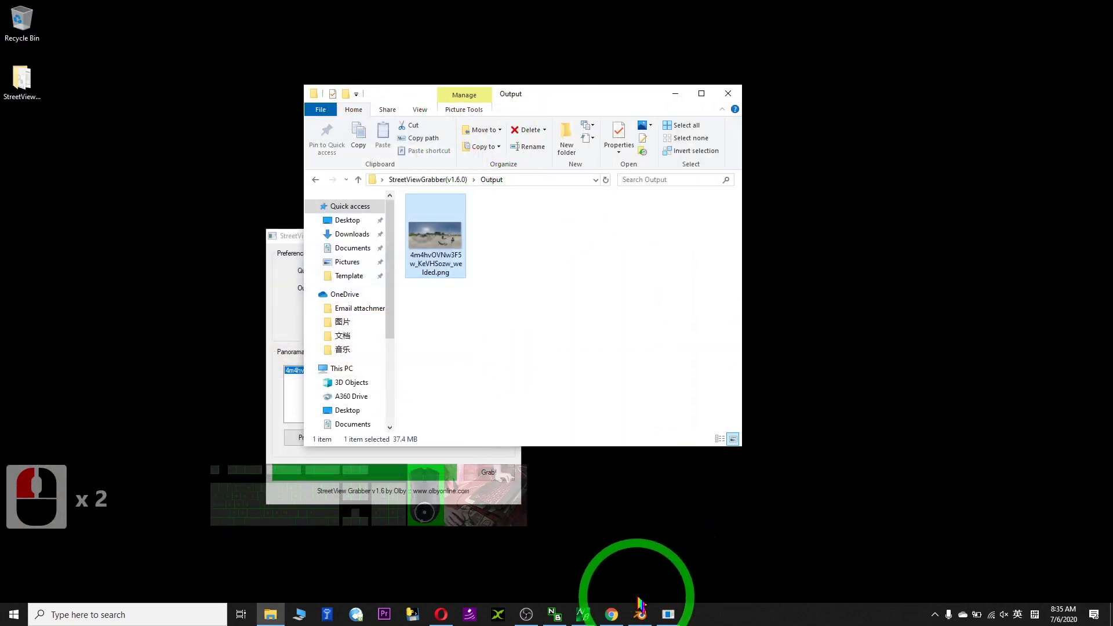
click(640, 614)
Start a new General scene, discarding unsaved changes to the sphere file.
scroll(579, 248, down, 17)
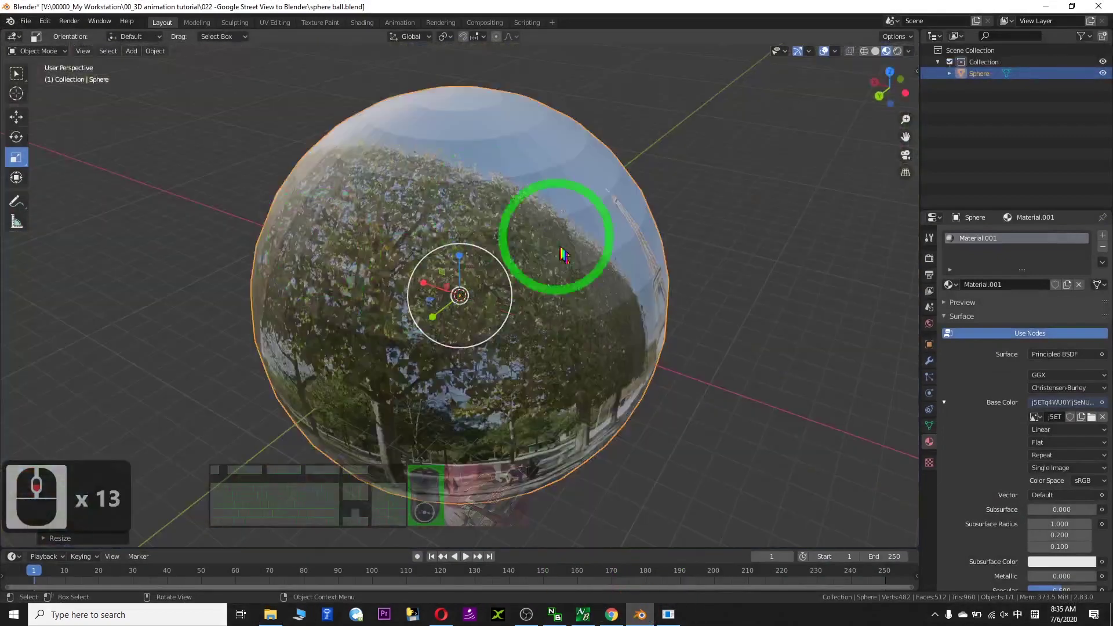
click(25, 21)
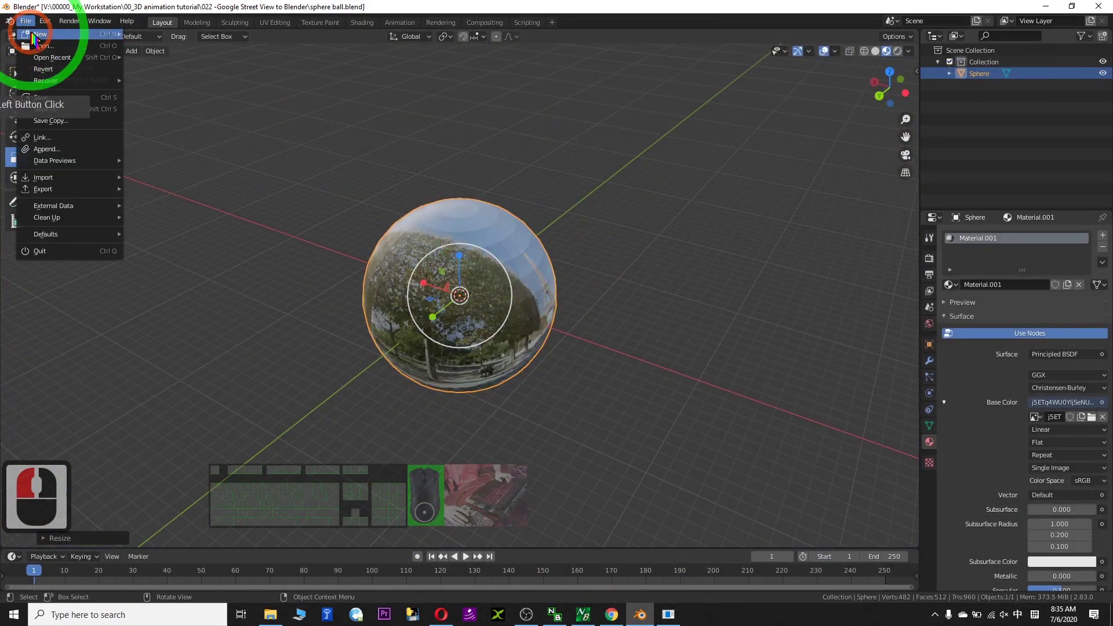
click(41, 34)
click(152, 35)
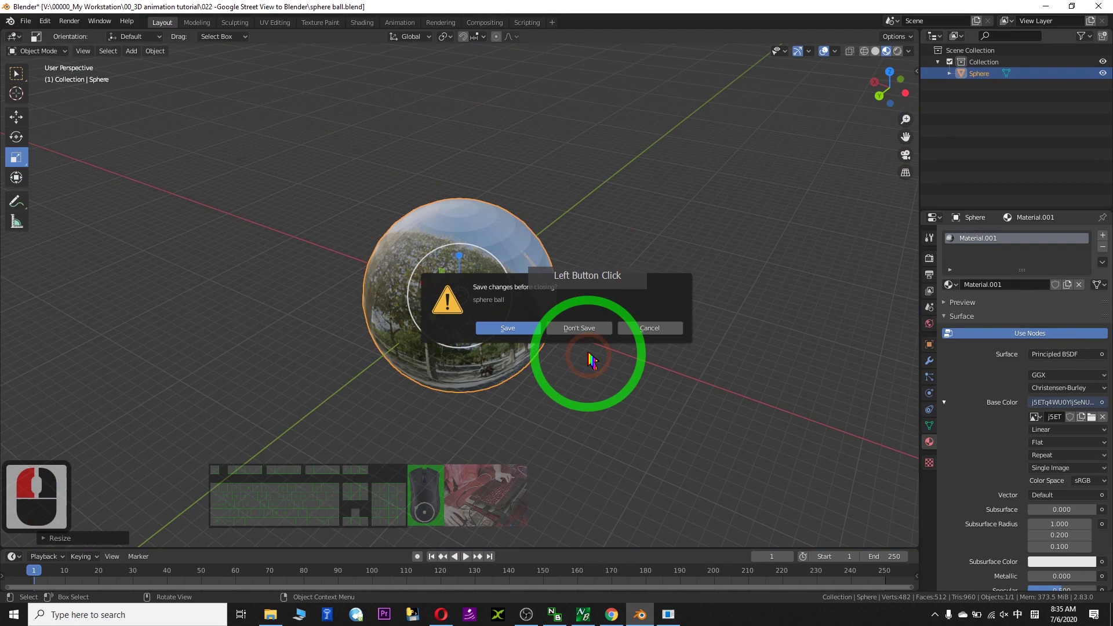
click(590, 328)
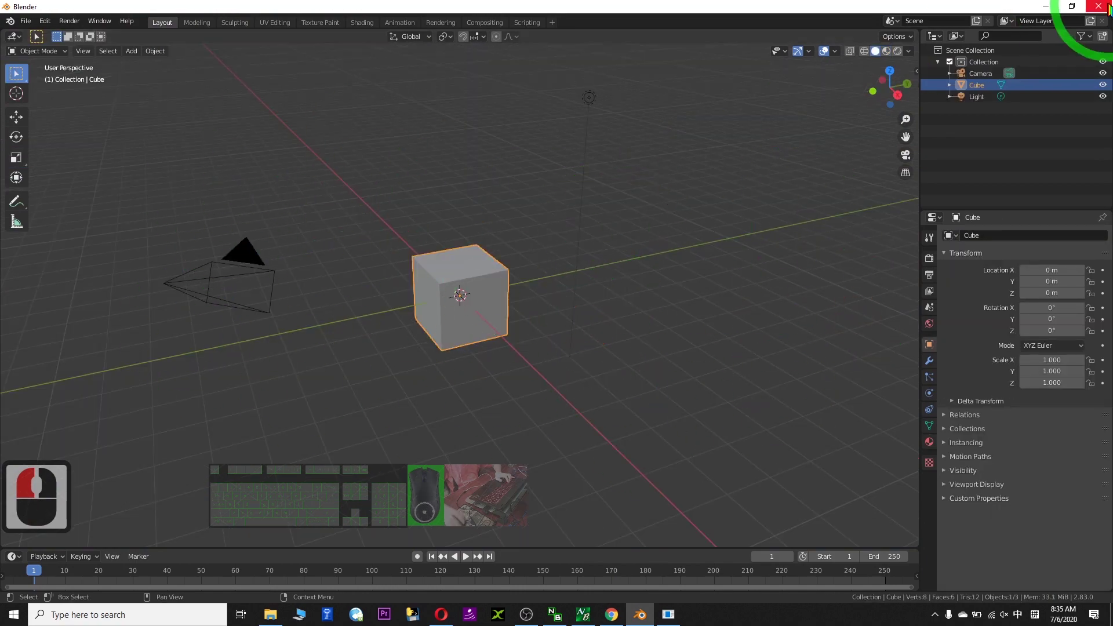
Quit Blender, relaunch it from Windows Search, and close the splash screen.
click(1099, 6)
click(90, 615)
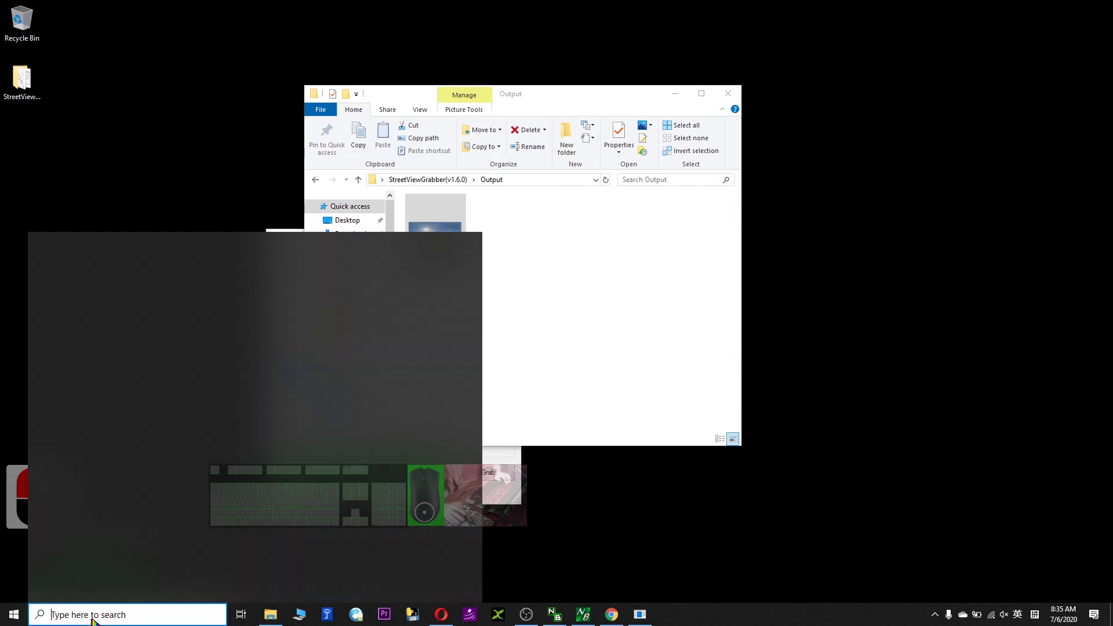
text(beld)
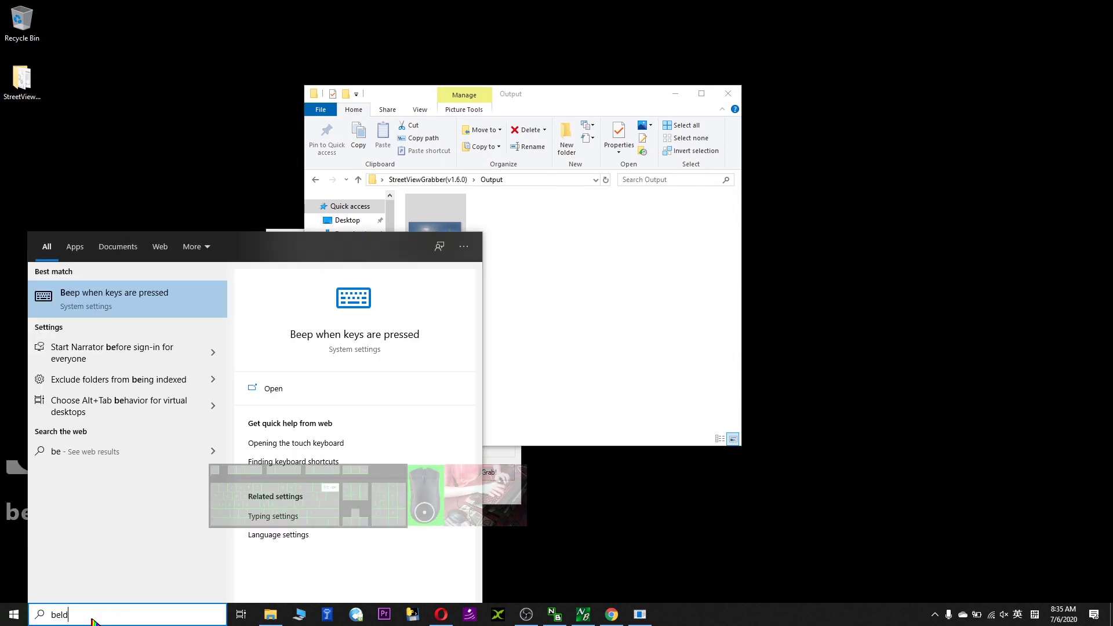
key(BackSpace)
text(le)
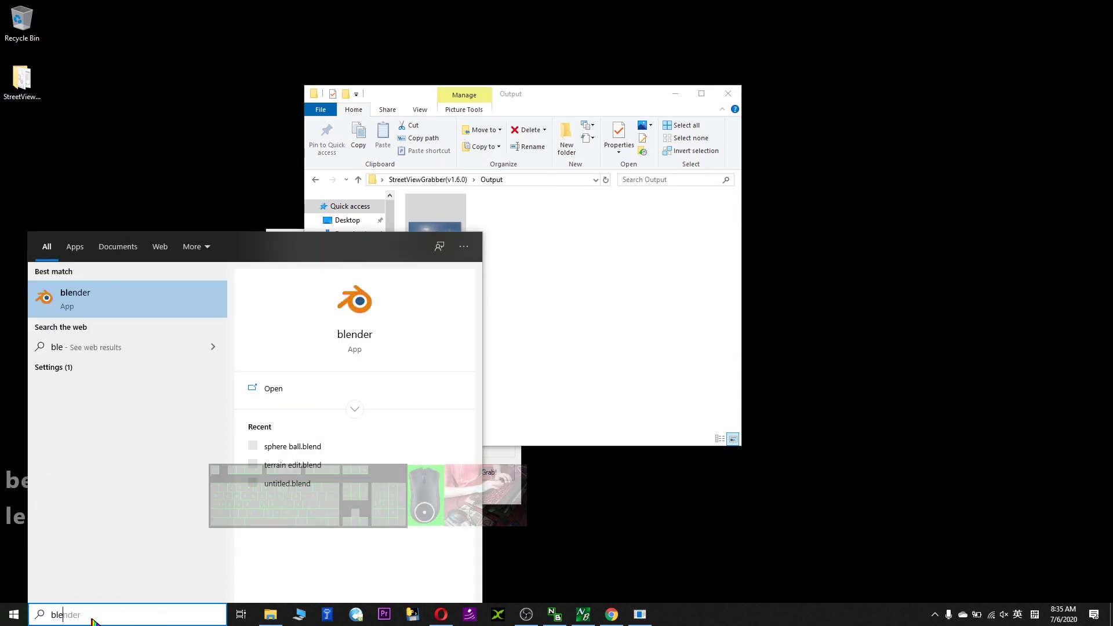
text(nder)
key(Return)
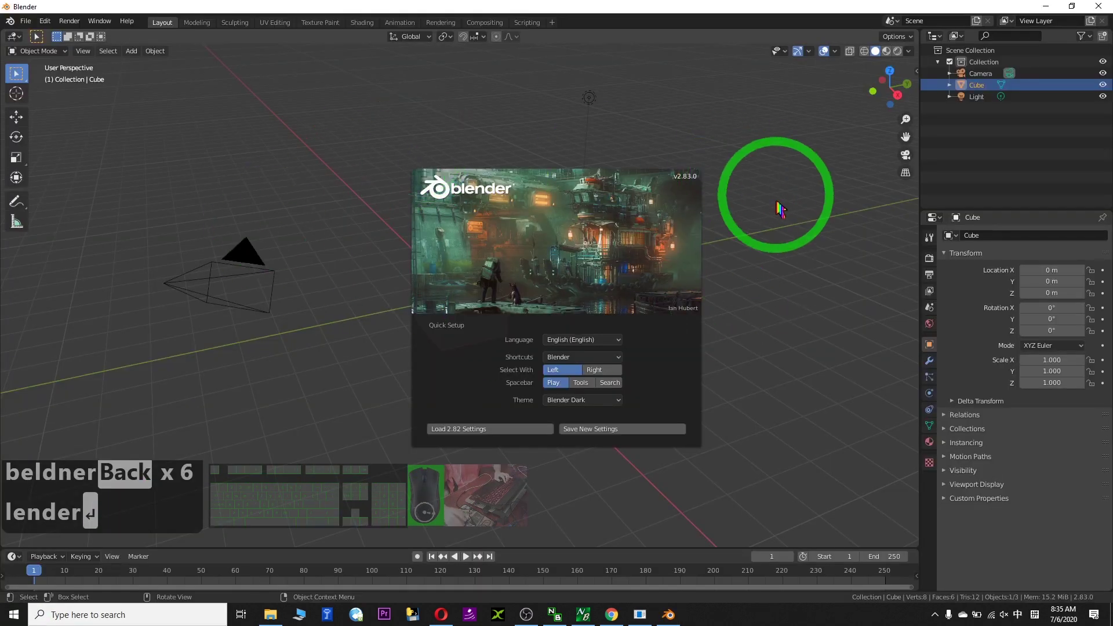
click(688, 266)
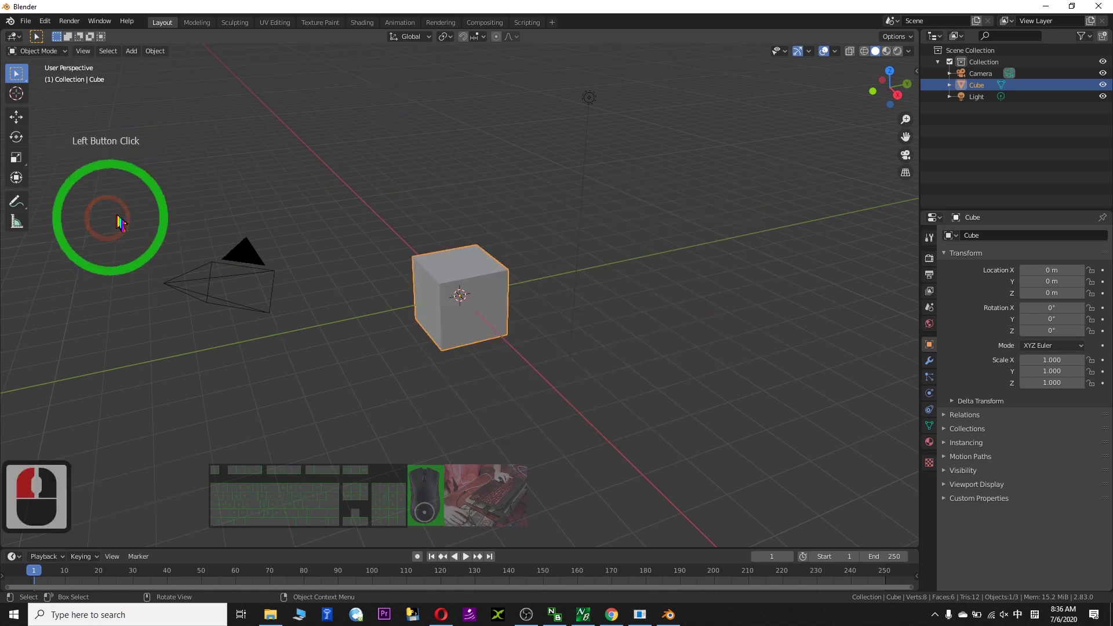
Delete the default camera, cube and light and add a UV sphere.
drag(107, 187, 734, 387)
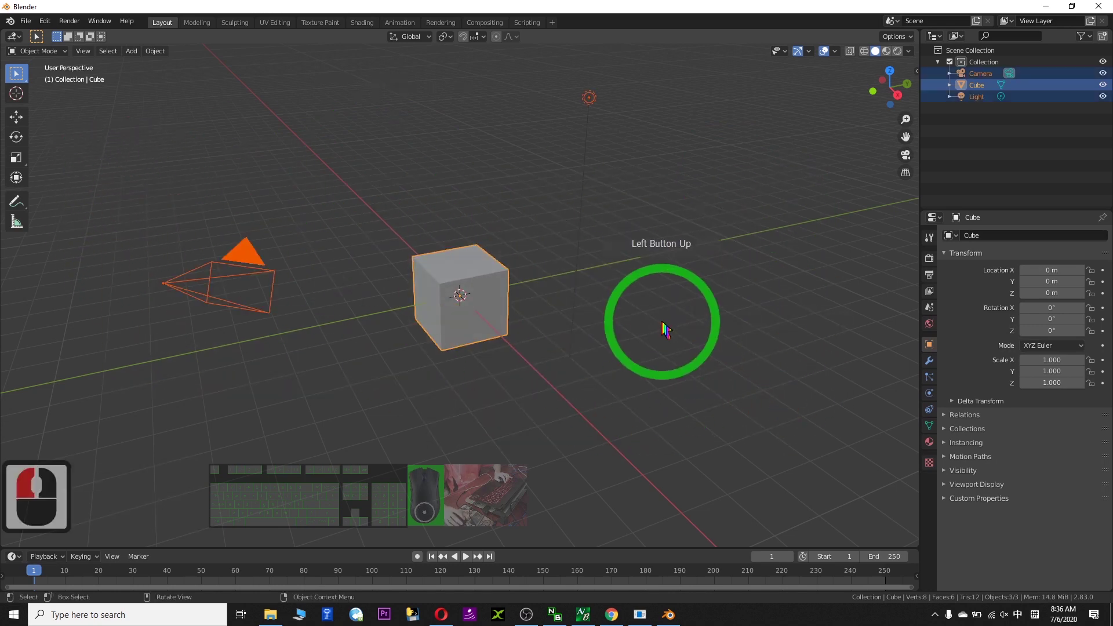
key(Delete)
click(132, 51)
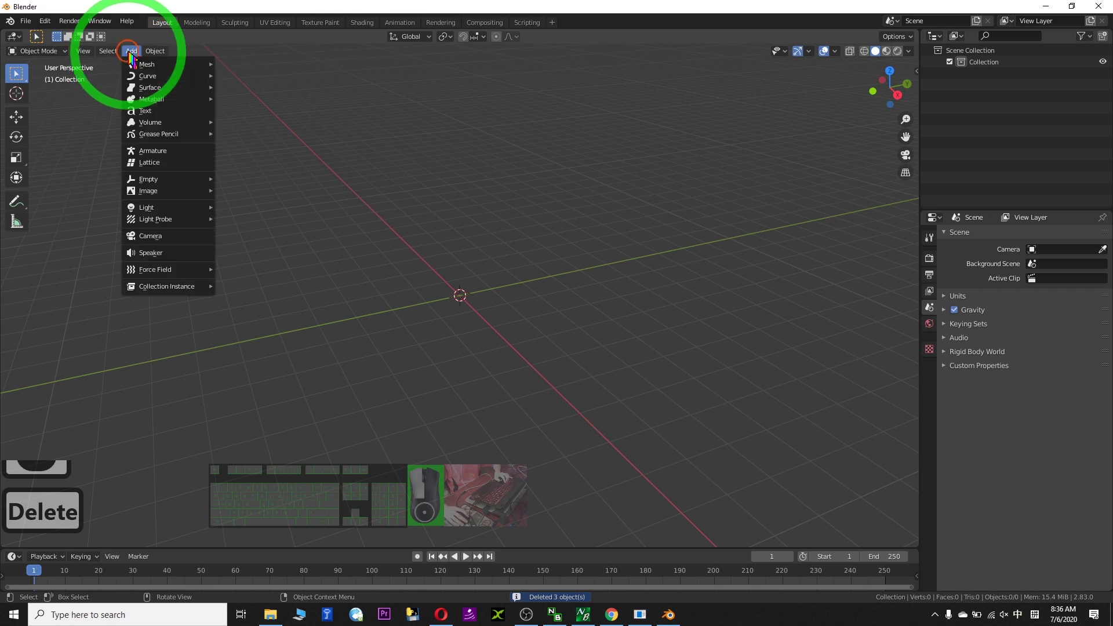
mouse_move(142, 64)
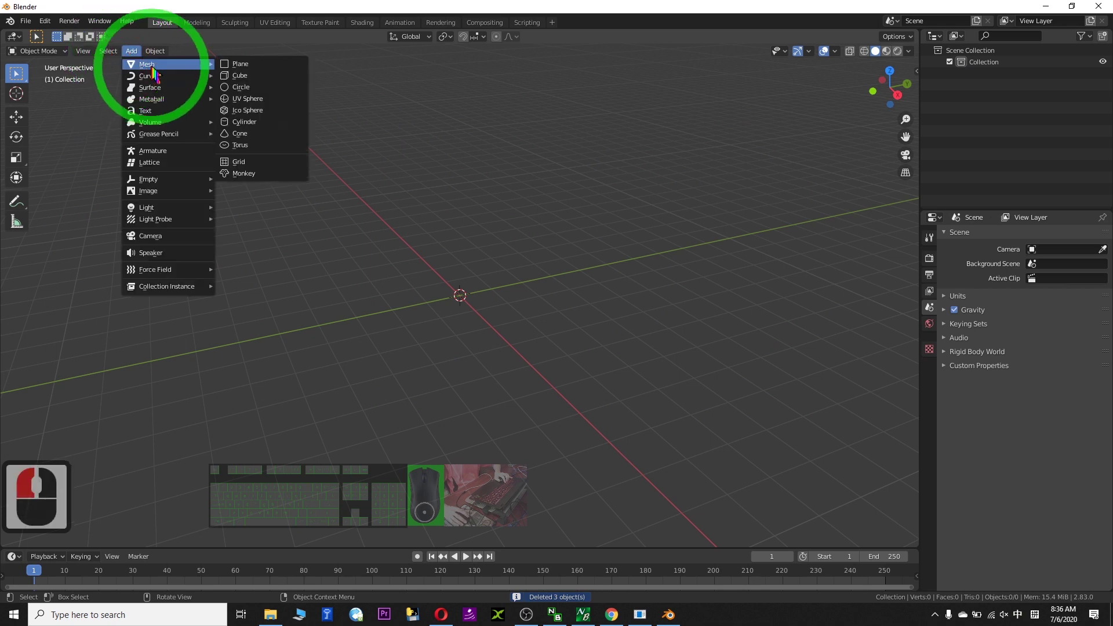
click(246, 100)
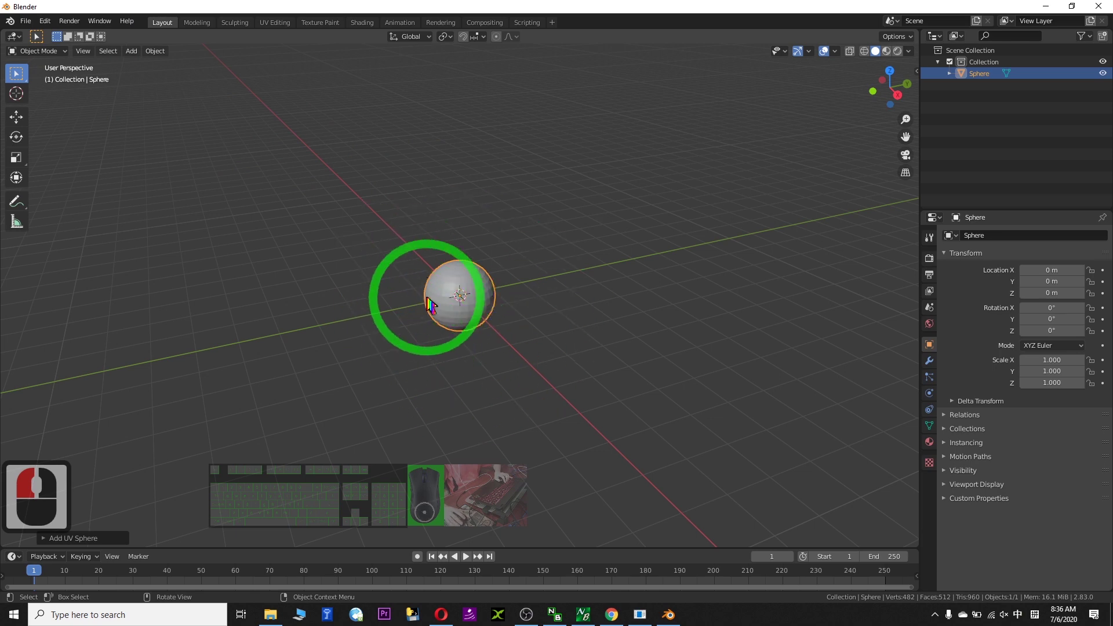
Give the sphere a new material whose Base Color is an Image Texture.
click(929, 443)
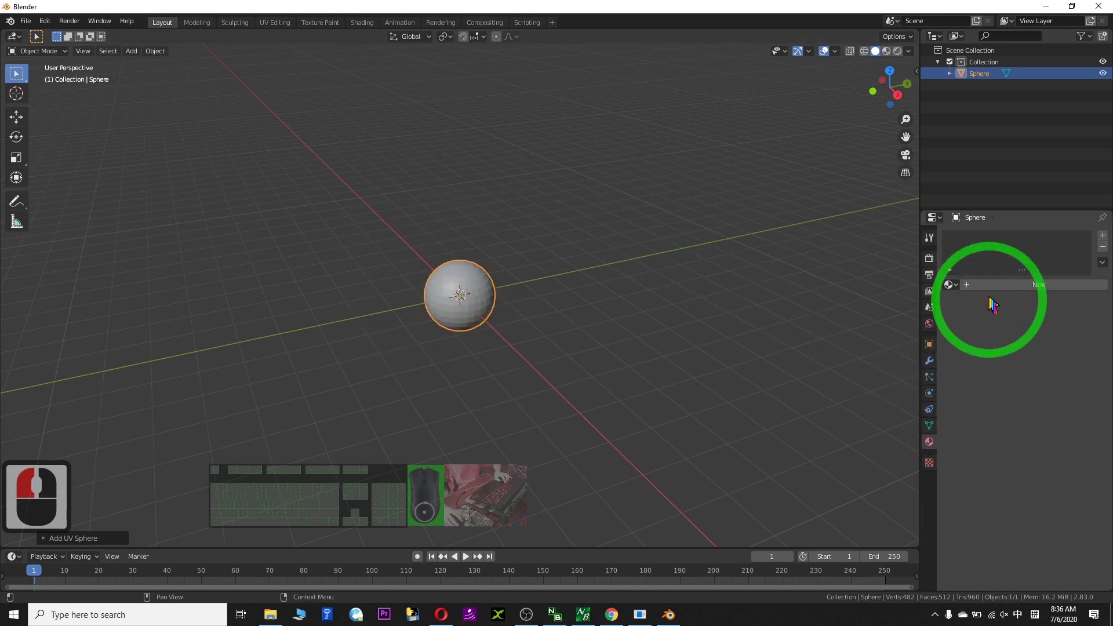
click(967, 285)
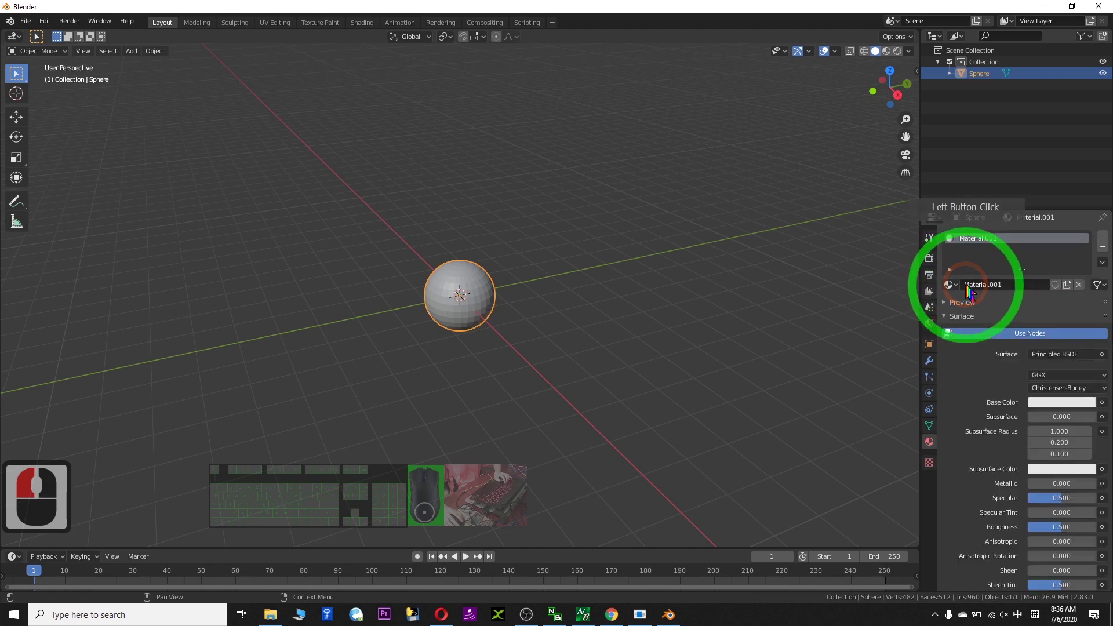
click(1102, 403)
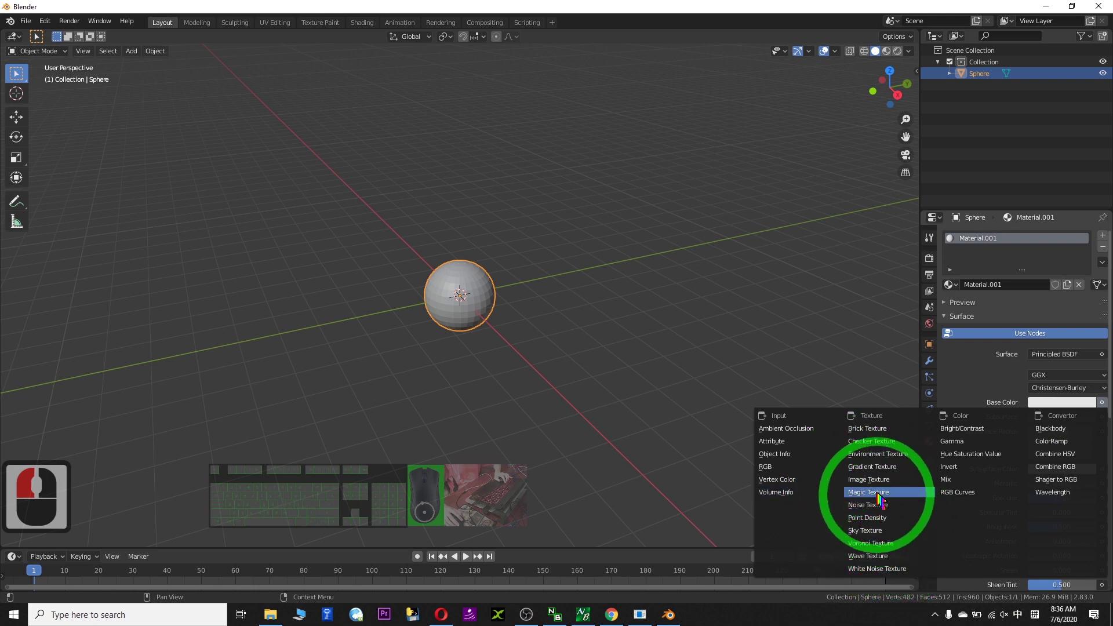
click(862, 483)
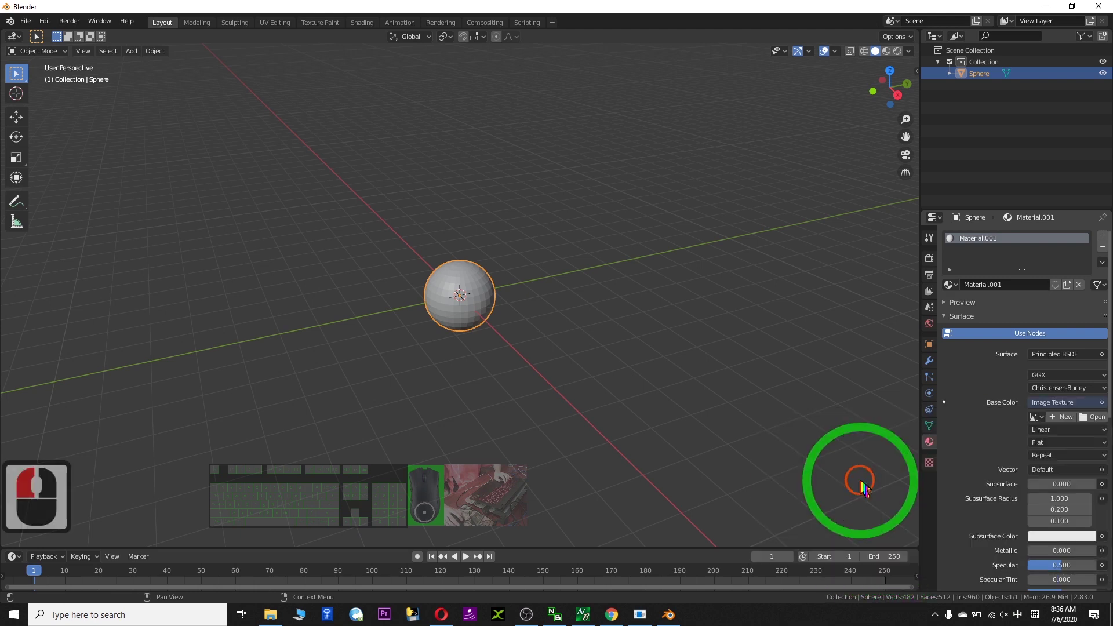
Open the image browser and copy the StreetViewGrabber Output folder path from File Explorer.
click(1094, 419)
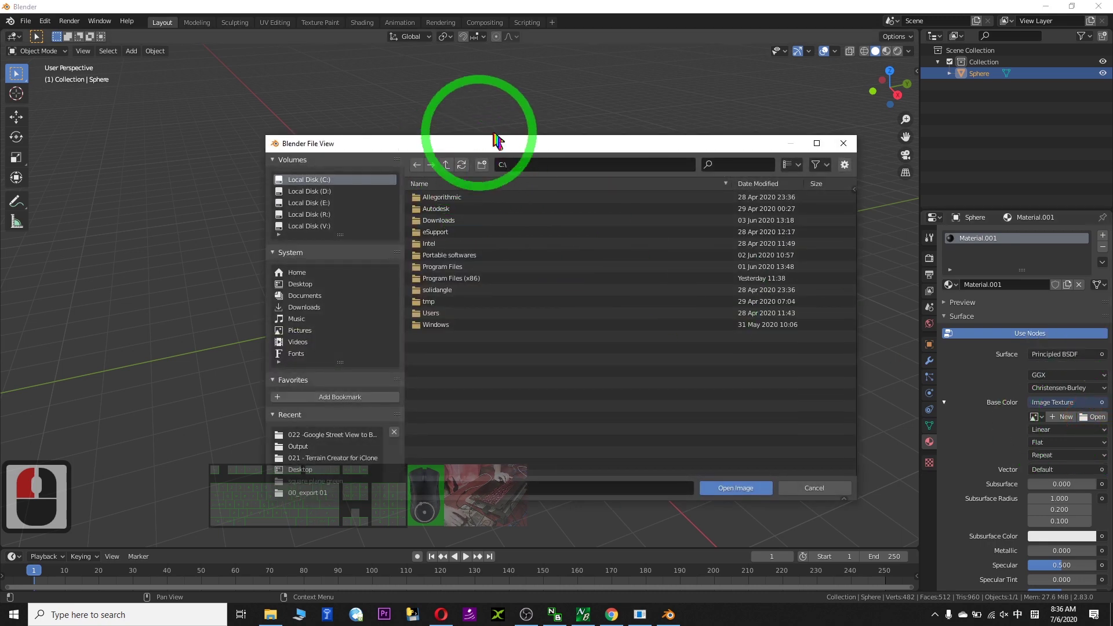
click(273, 616)
click(522, 181)
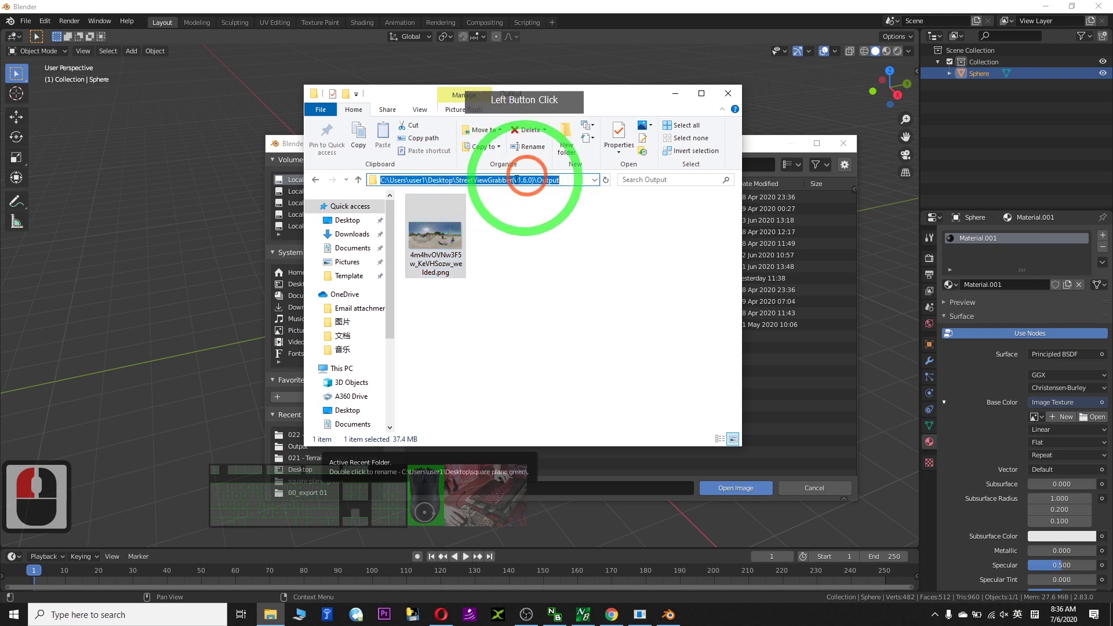
click(555, 189)
click(541, 180)
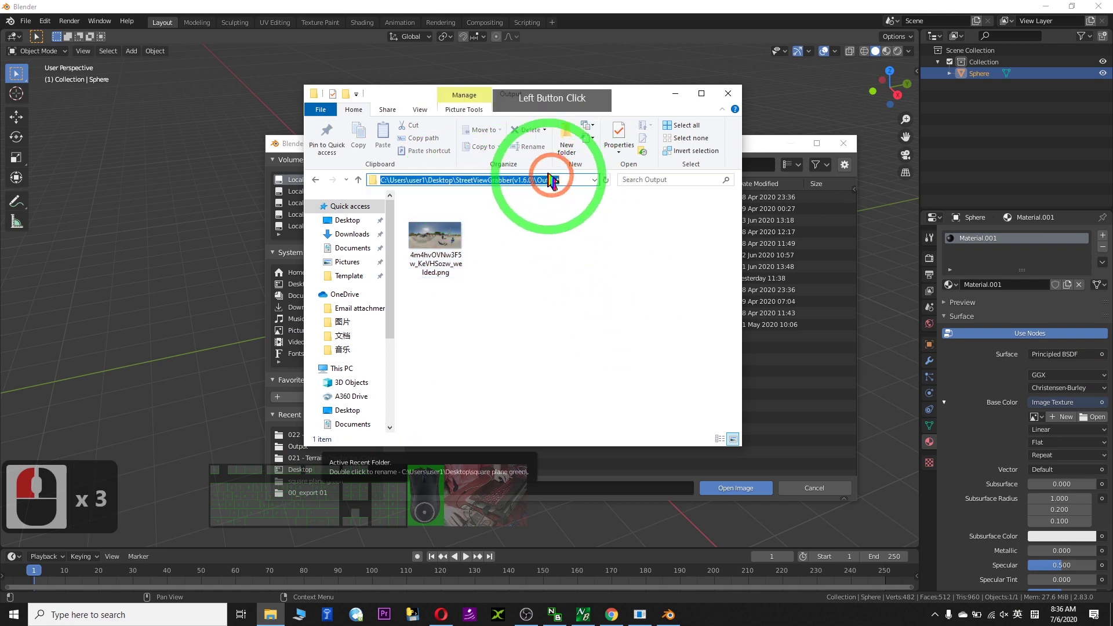
key(ctrl+c)
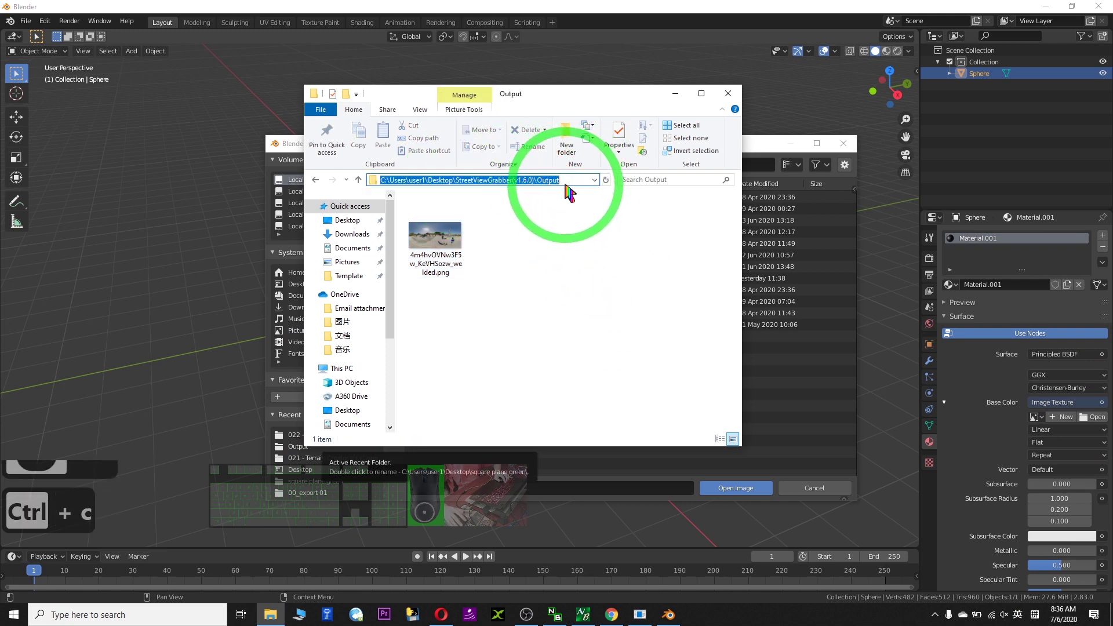
Paste the Output path into Blender's file browser and load the welded panorama PNG.
click(676, 94)
click(559, 164)
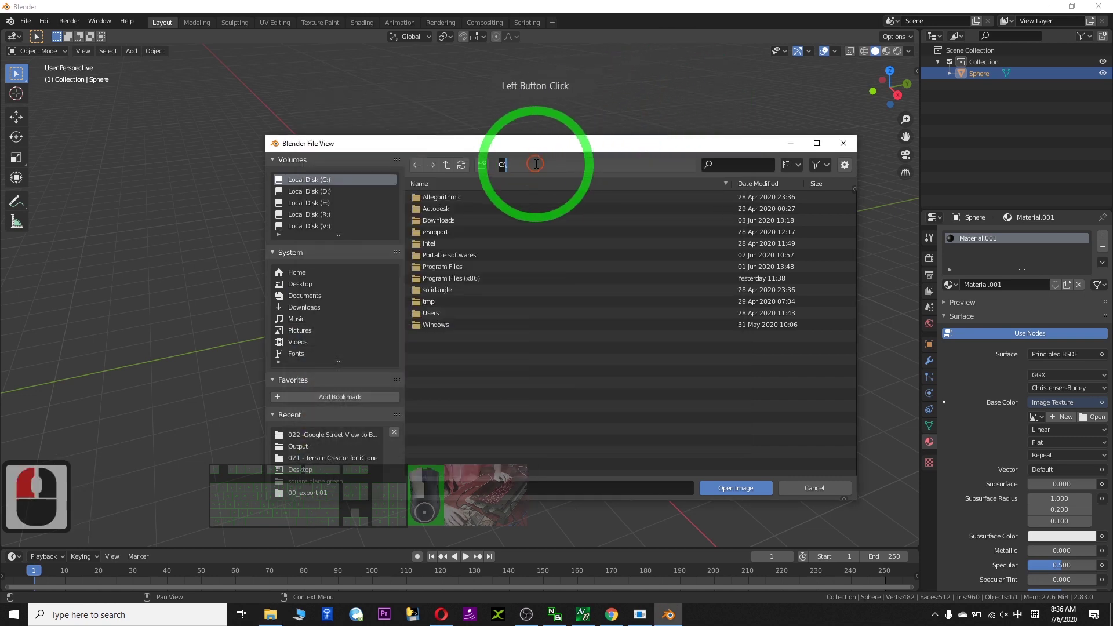
click(542, 163)
key(ctrl+v)
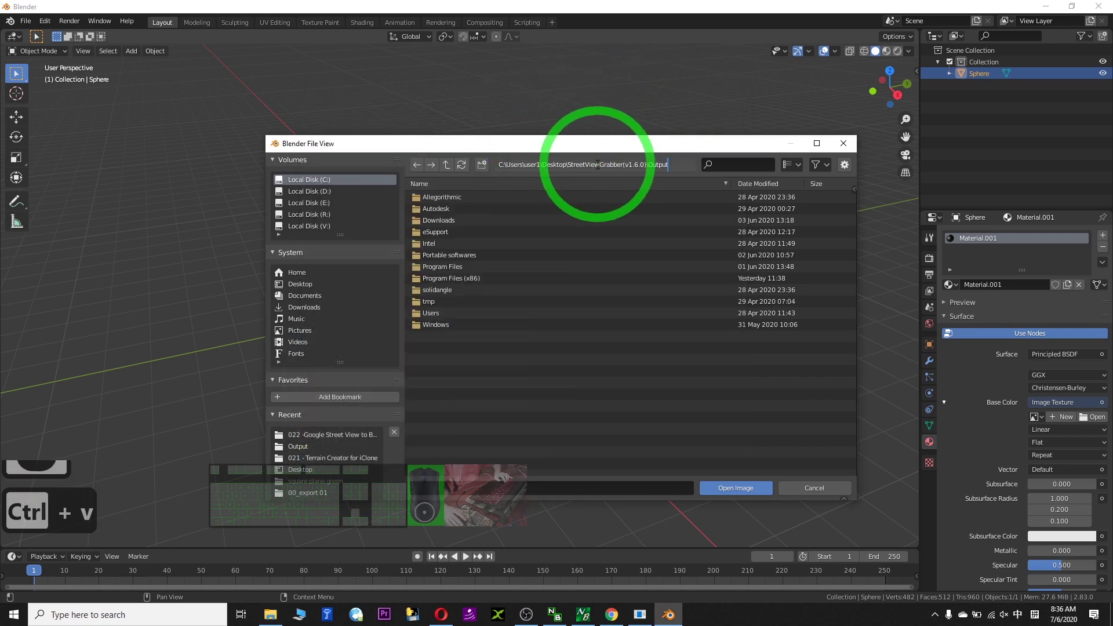
key(Return)
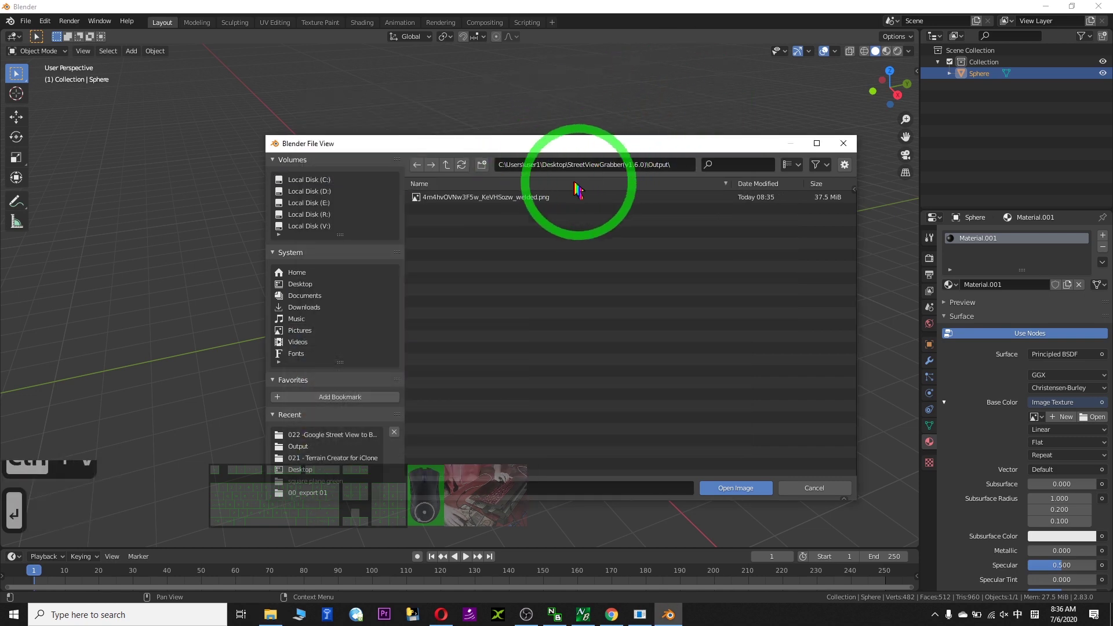
double_click(446, 197)
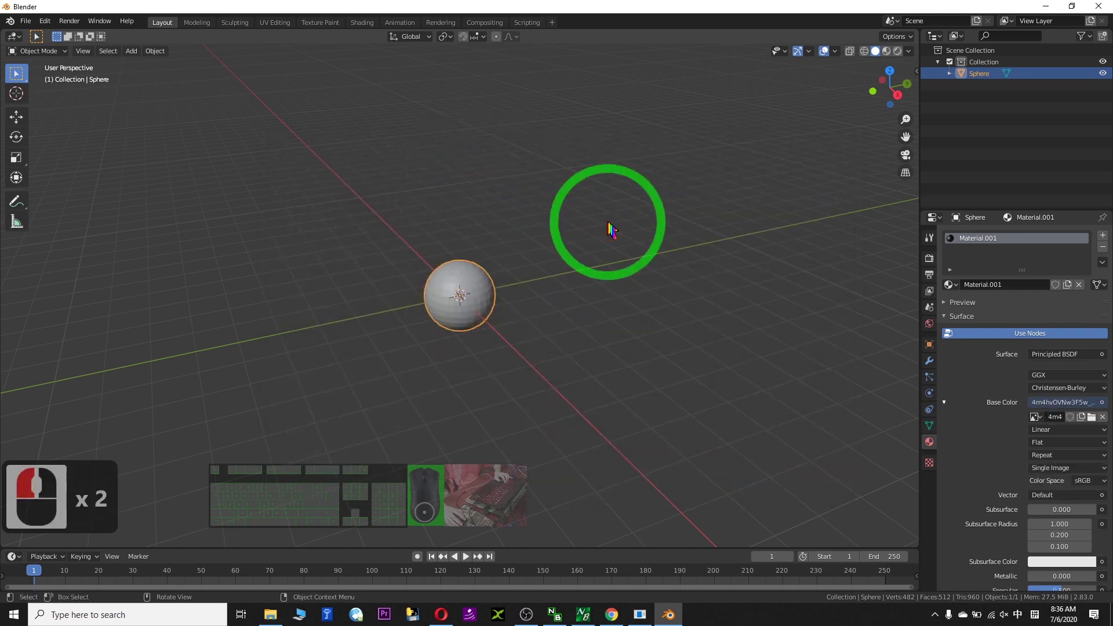
Switch to Material Preview shading and scale the sphere up about fivefold.
click(887, 52)
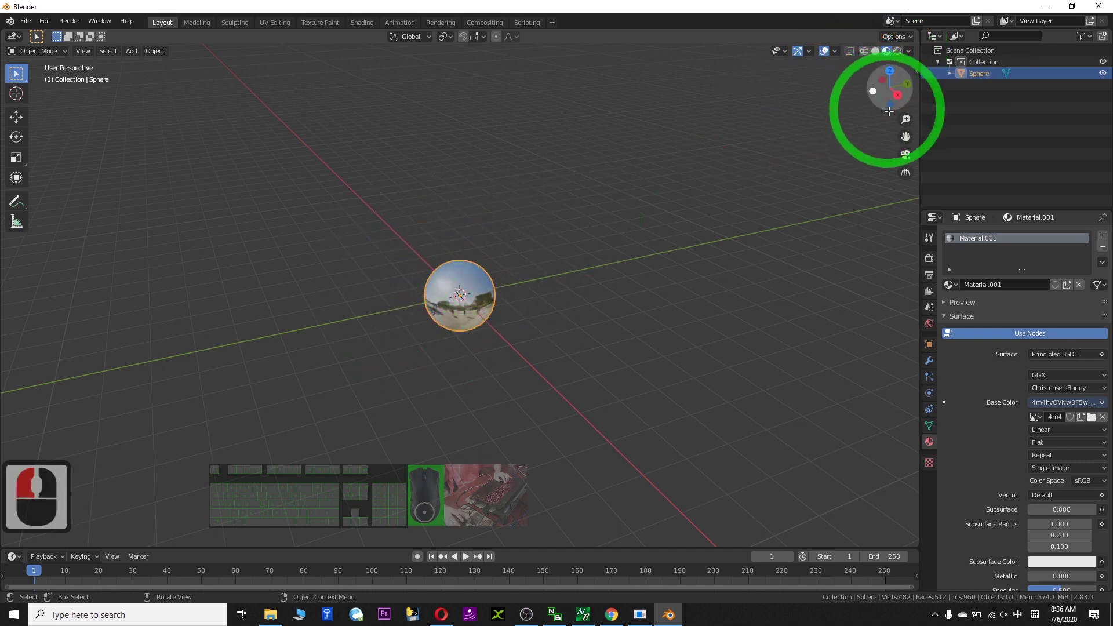
click(16, 157)
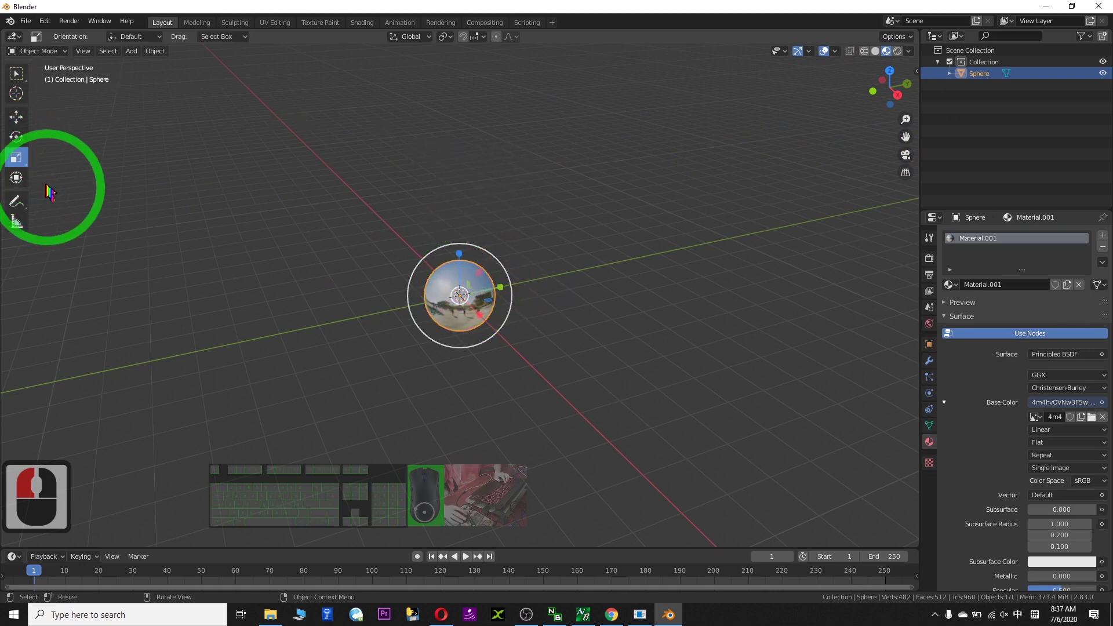
click(448, 242)
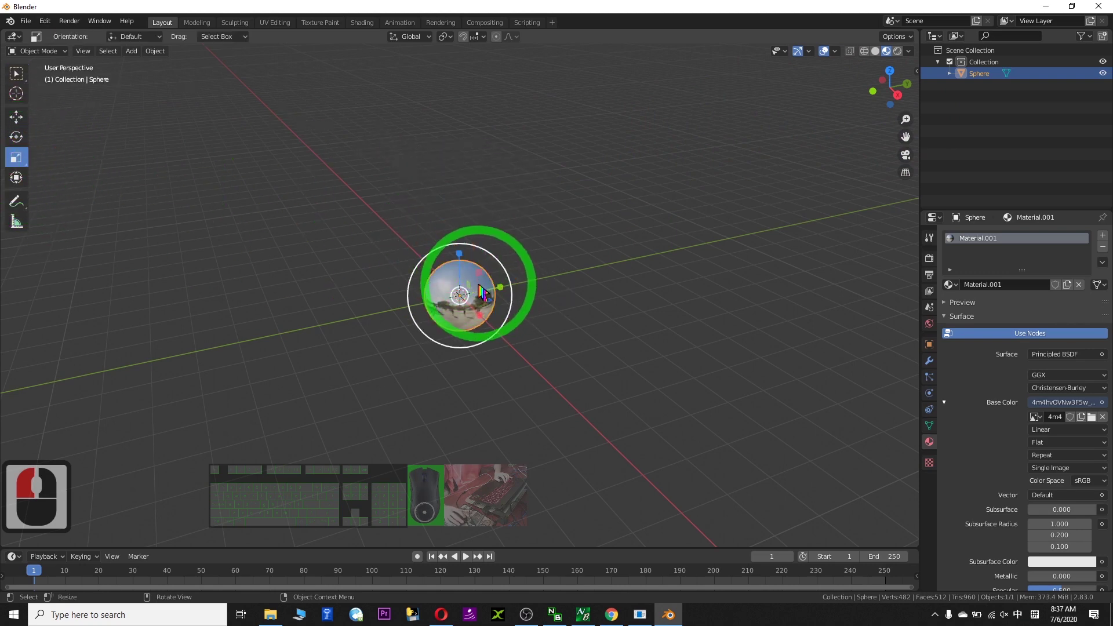
mouse_move(466, 284)
mouse_down()
mouse_move(719, 137)
mouse_move(462, 274)
mouse_up()
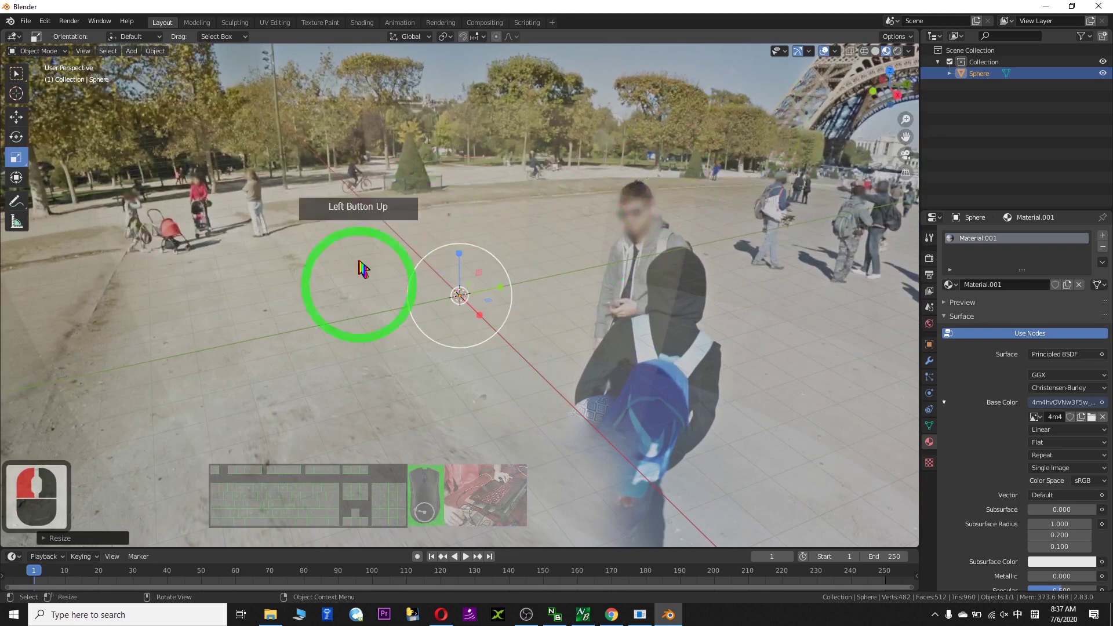
key(shift)
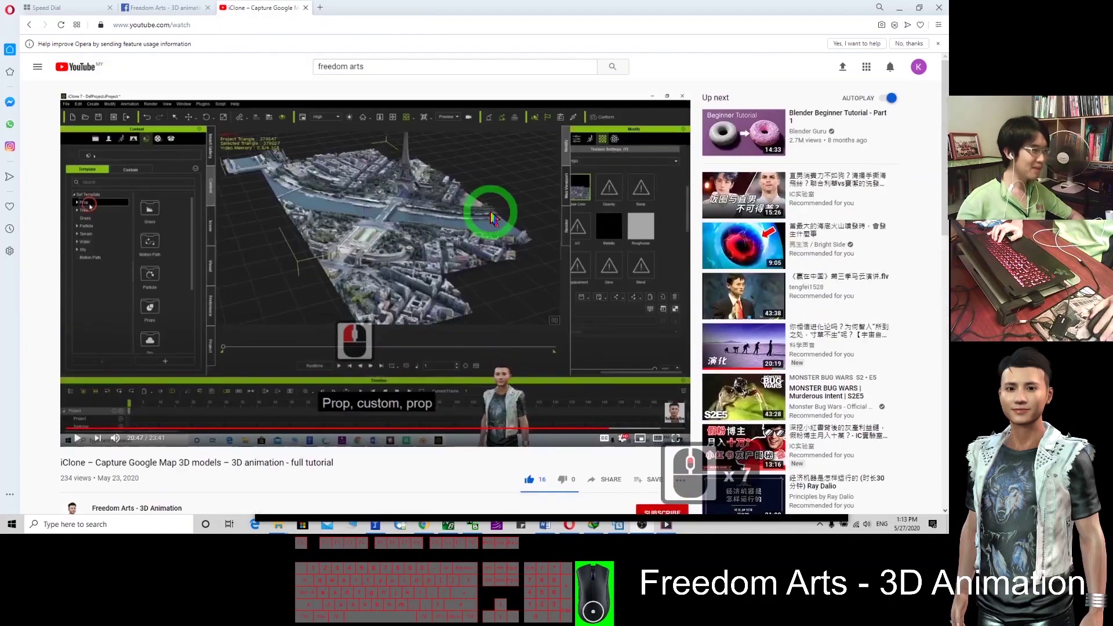
Subscribe to the Freedom Arts - 3D Animation channel with notifications set to All.
scroll(651, 264, down, 3)
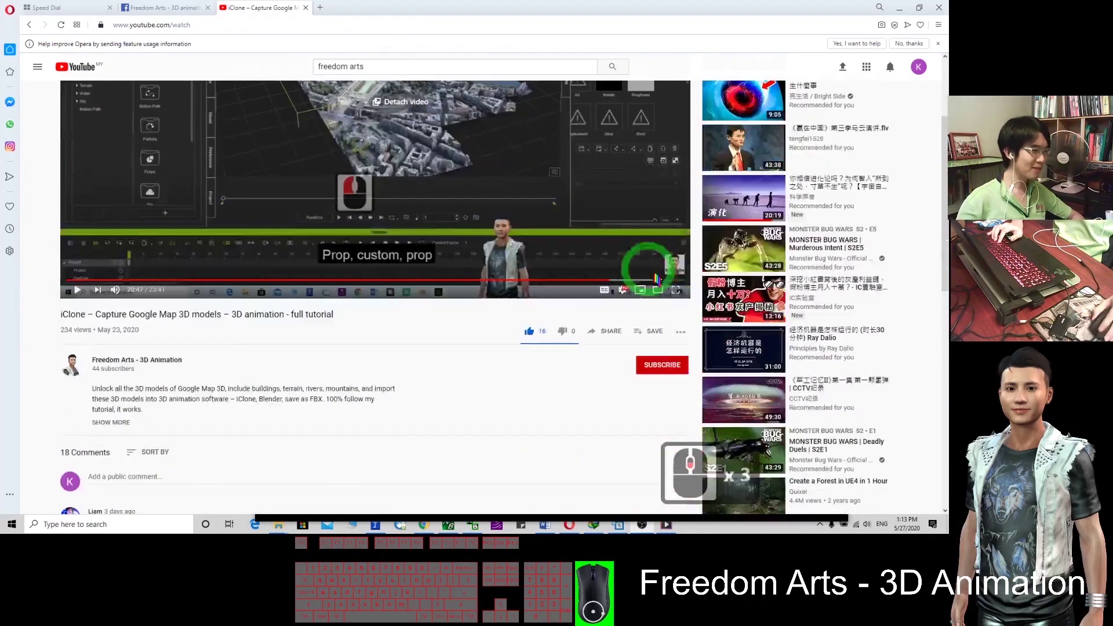
click(659, 370)
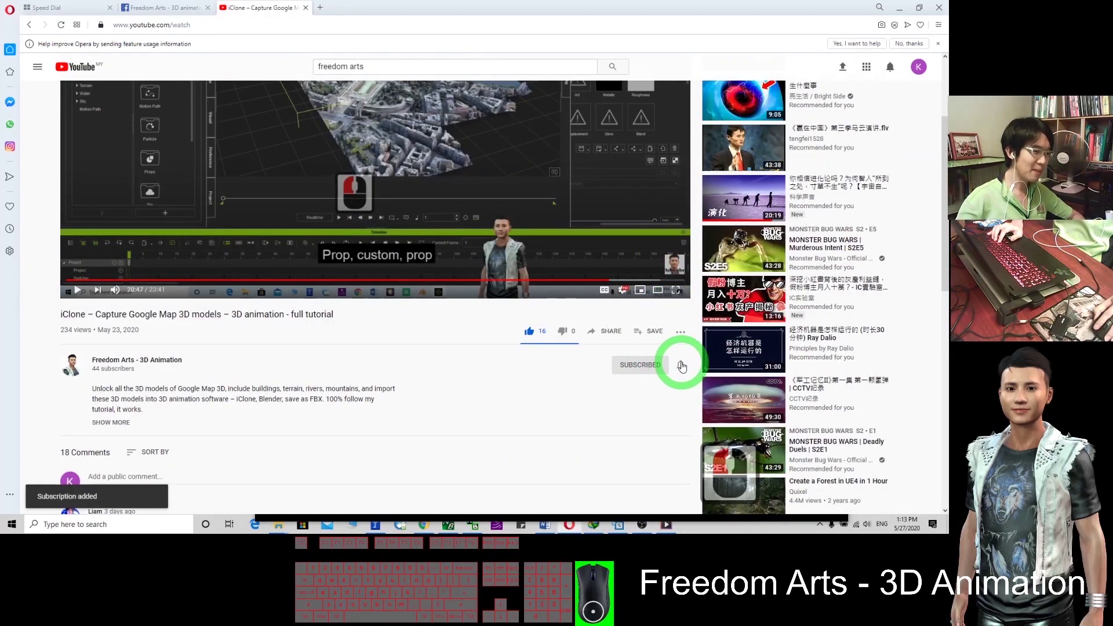
click(682, 368)
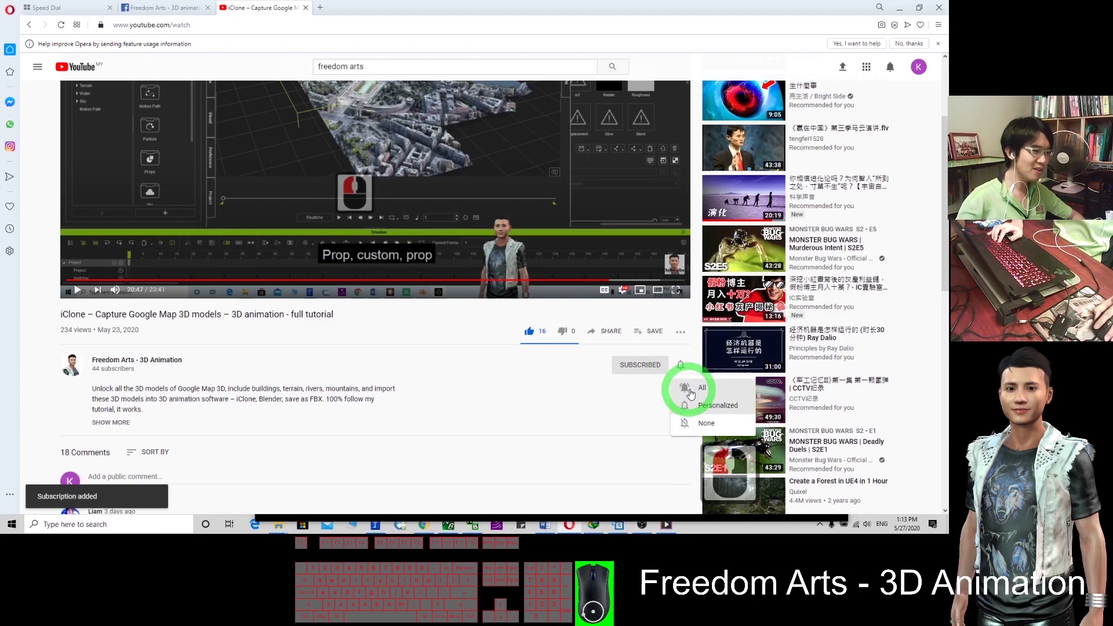
click(686, 392)
click(493, 243)
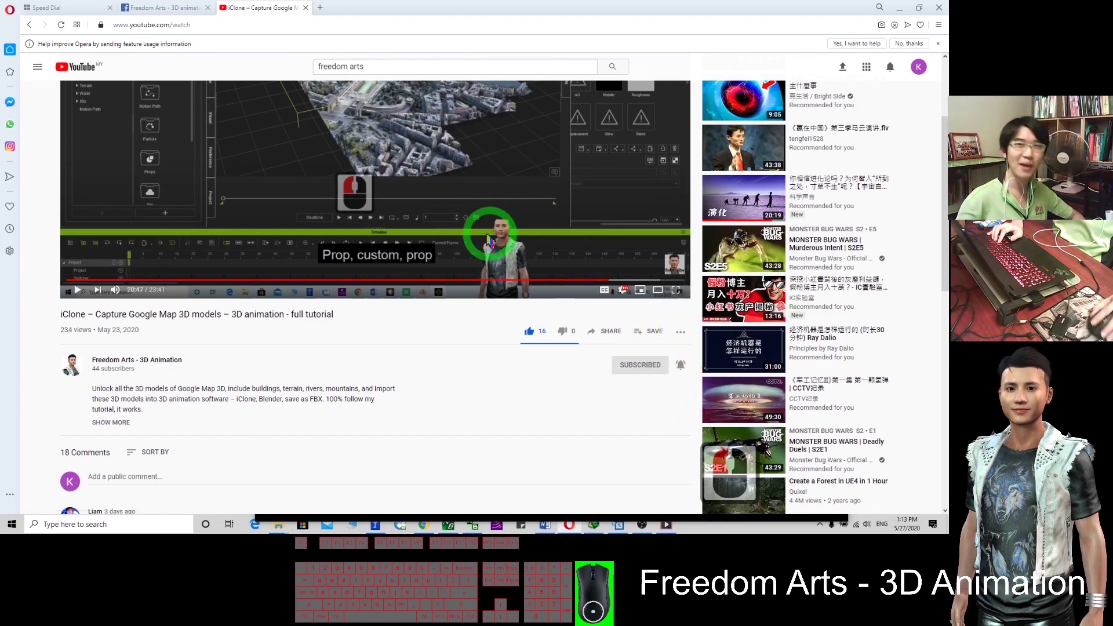